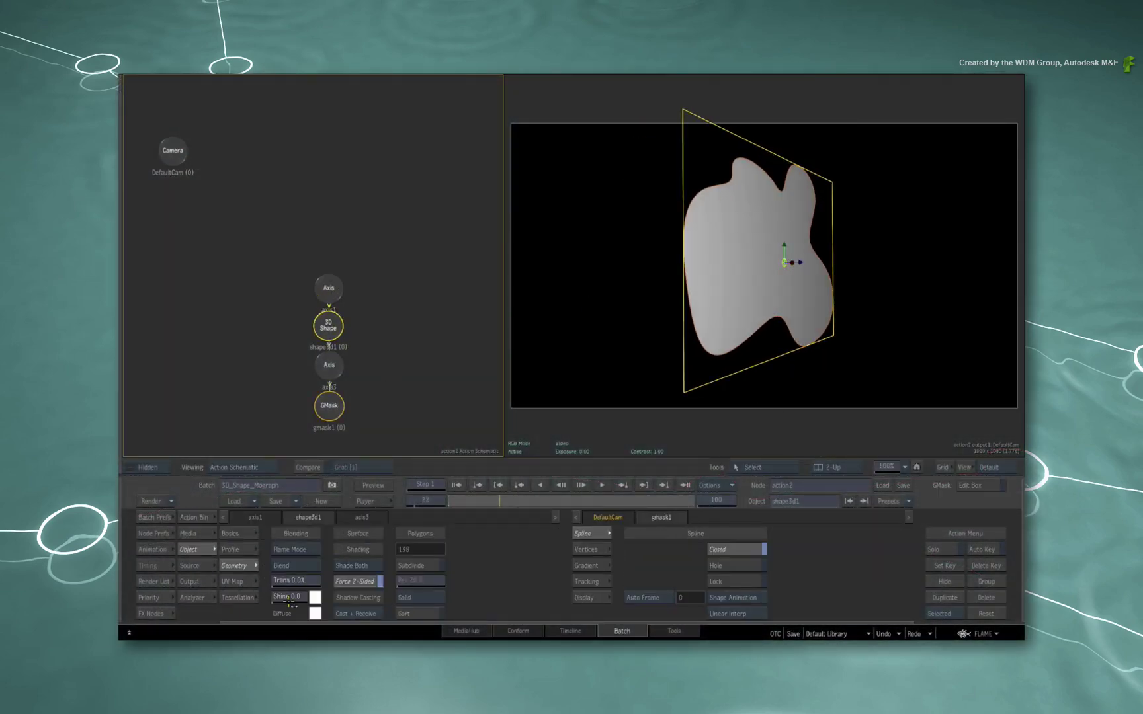
- Preview the example 3D Shape by extruding it, turning it on Y, and closing its mask
{"action": "left_click_drag", "start_coordinate": [301, 548], "coordinate": [327, 544]}
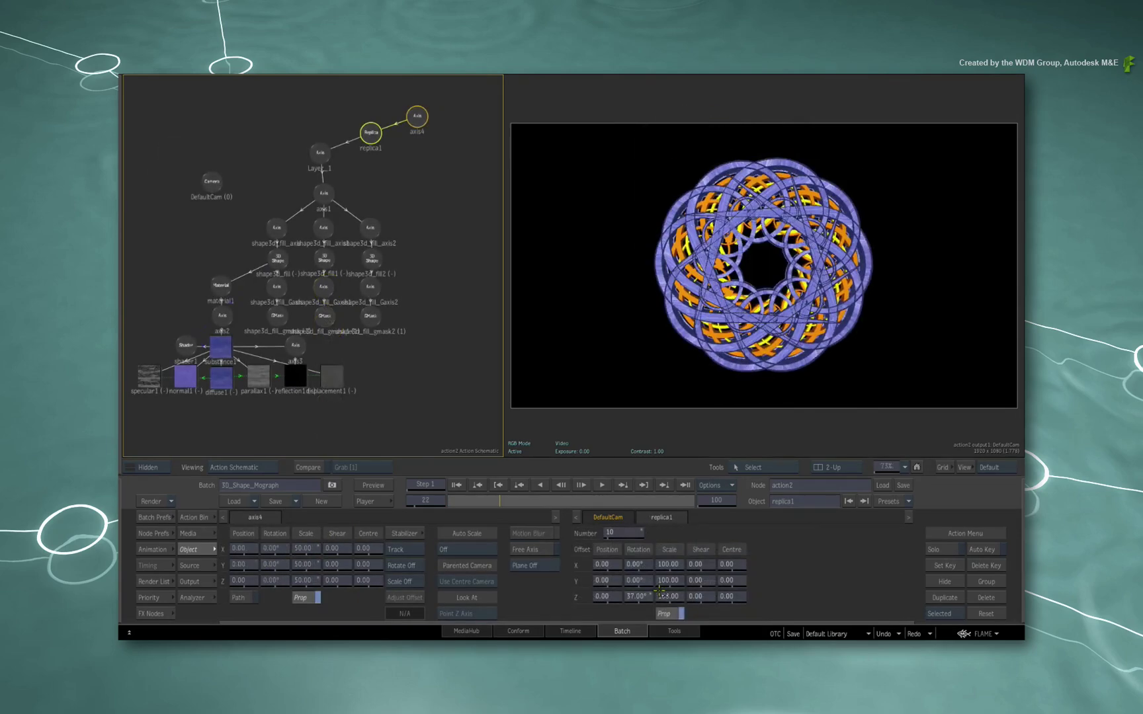
{"action": "mouse_move", "coordinate": [637, 580]}
{"action": "left_mouse_down"}
{"action": "mouse_move", "coordinate": [660, 577]}
{"action": "mouse_move", "coordinate": [622, 578]}
{"action": "left_mouse_up"}
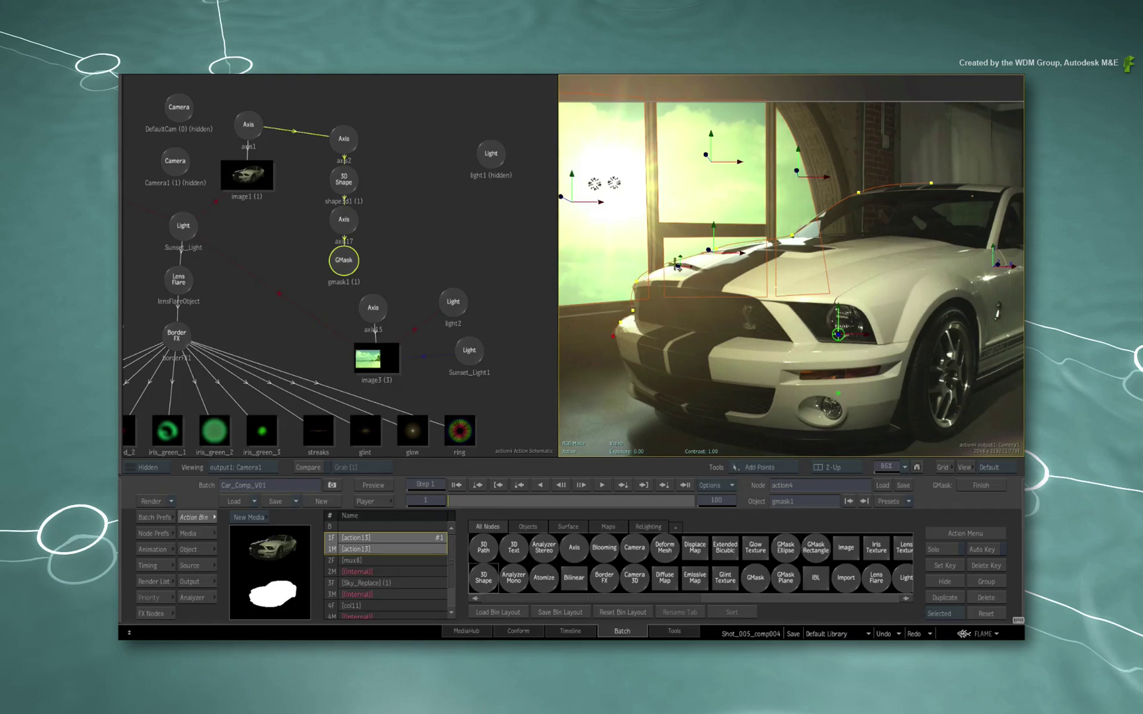
{"action": "left_click", "coordinate": [928, 184]}
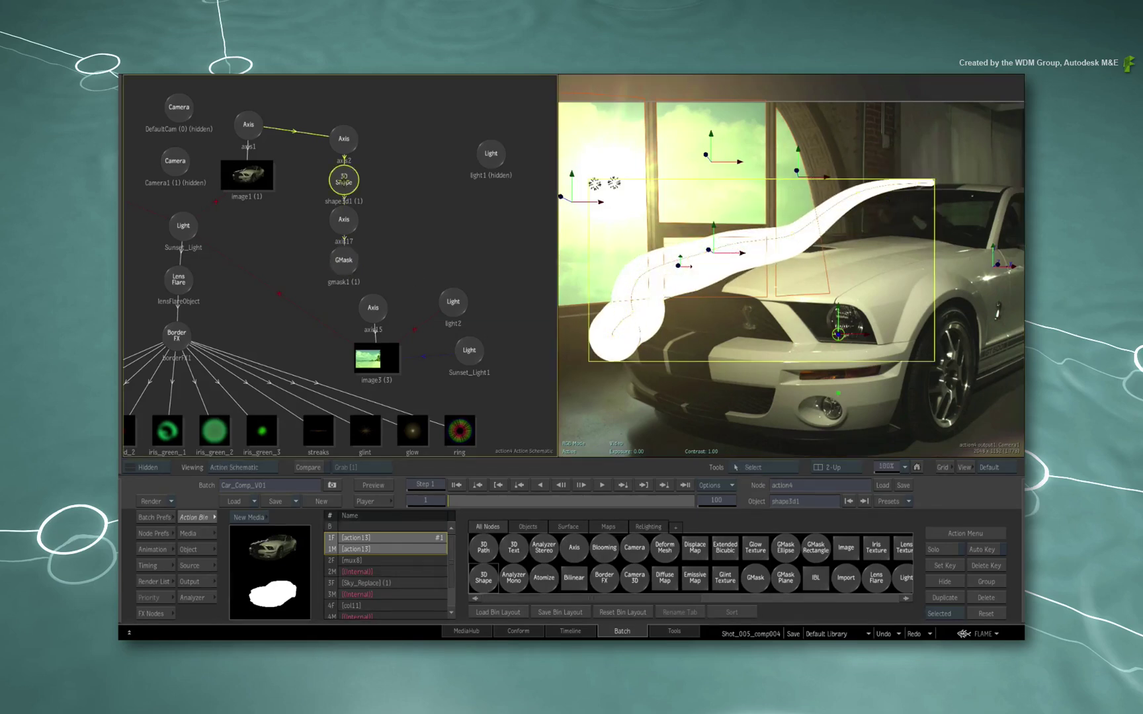
{"action": "left_click", "coordinate": [752, 301]}
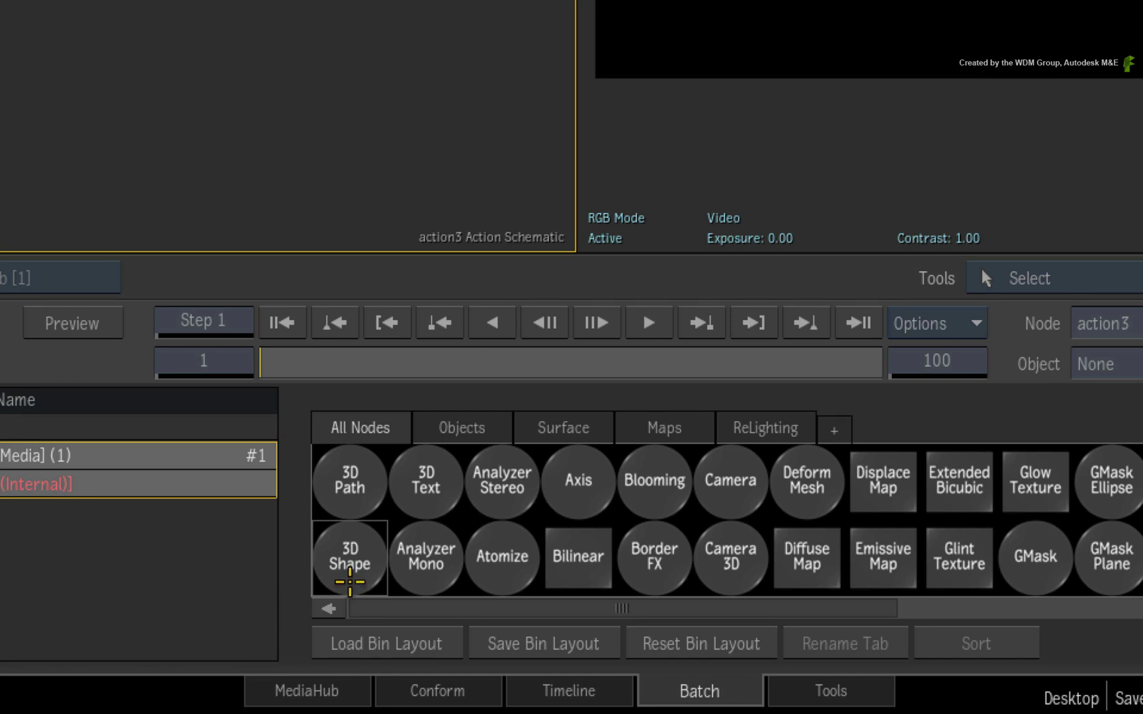
{"action": "left_click", "coordinate": [351, 569]}
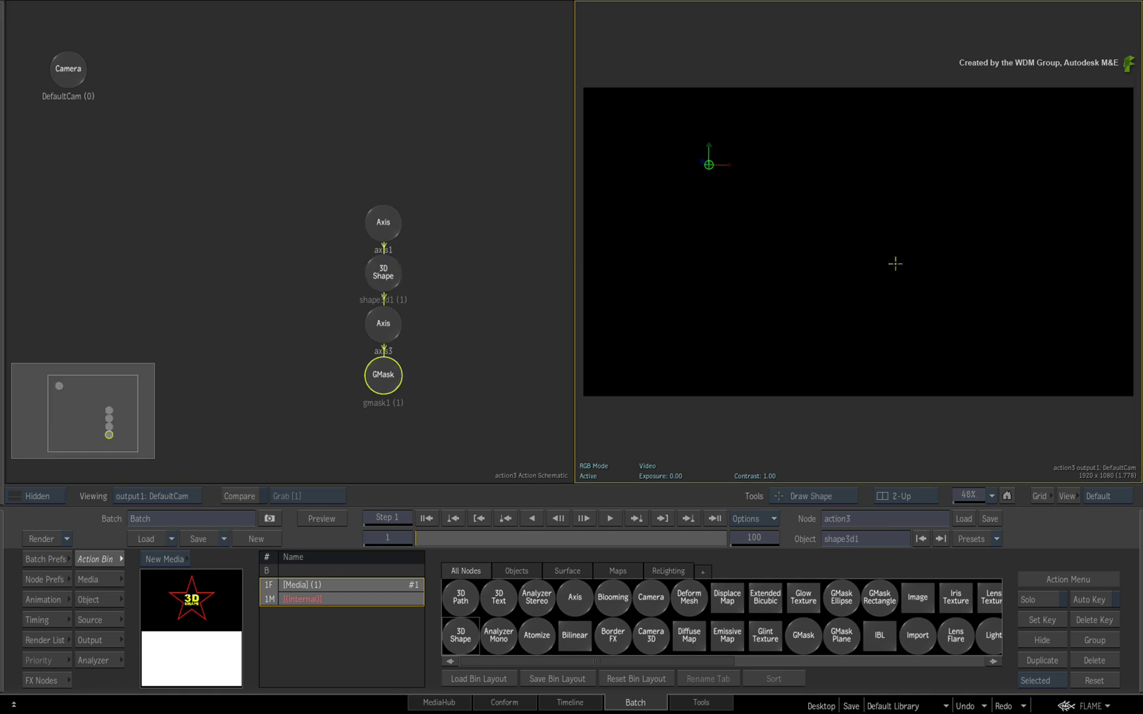
{"action": "left_click", "coordinate": [854, 165]}
{"action": "left_click", "coordinate": [997, 174]}
{"action": "left_click", "coordinate": [993, 285]}
{"action": "left_click", "coordinate": [847, 305]}
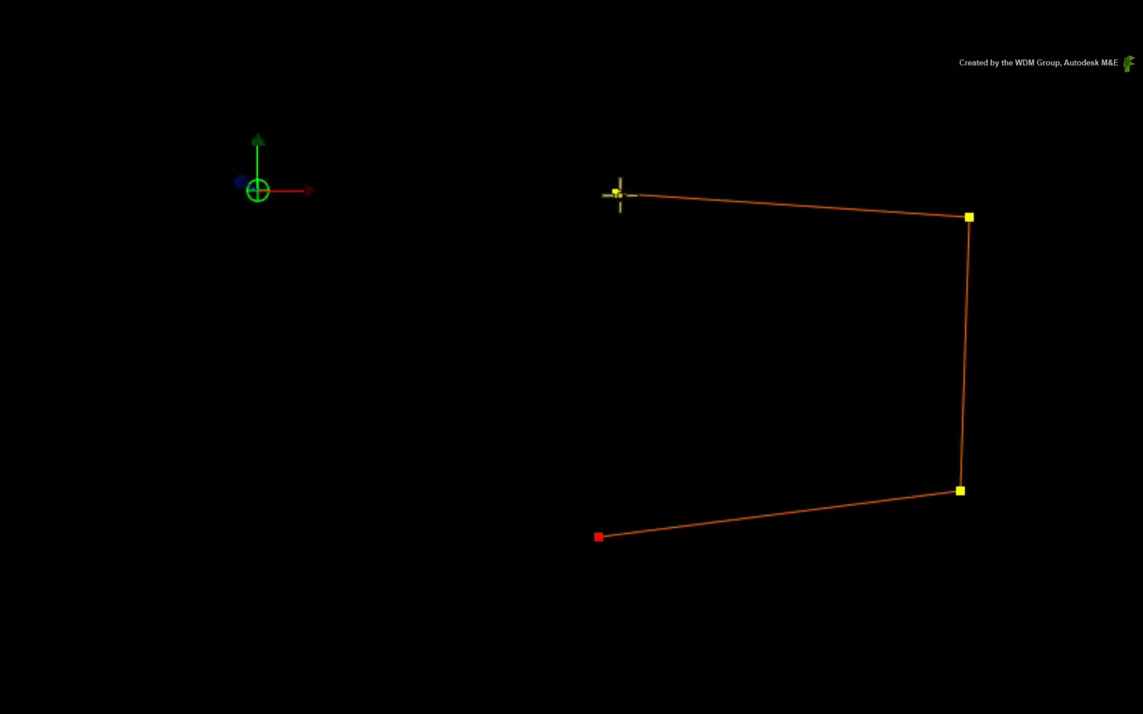
{"action": "left_click", "coordinate": [617, 194]}
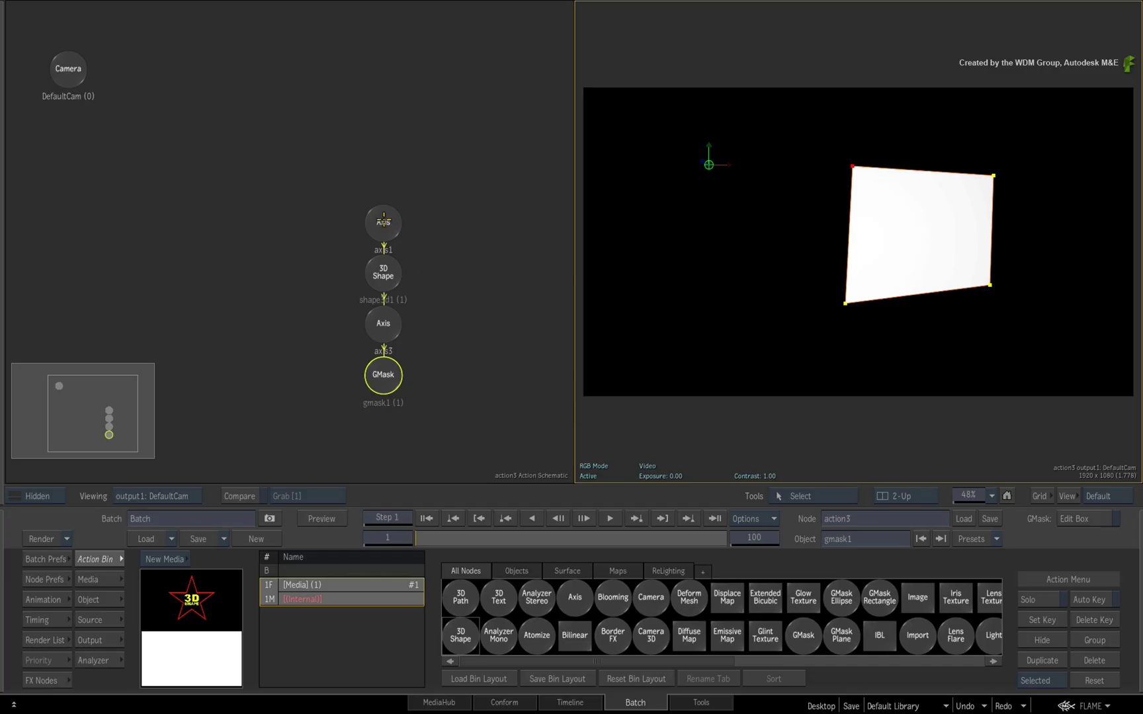
{"action": "left_click", "coordinate": [383, 222]}
{"action": "mouse_move", "coordinate": [197, 619]}
{"action": "left_mouse_down"}
{"action": "mouse_move", "coordinate": [160, 608]}
{"action": "mouse_move", "coordinate": [258, 603]}
{"action": "mouse_move", "coordinate": [216, 607]}
{"action": "left_mouse_up"}
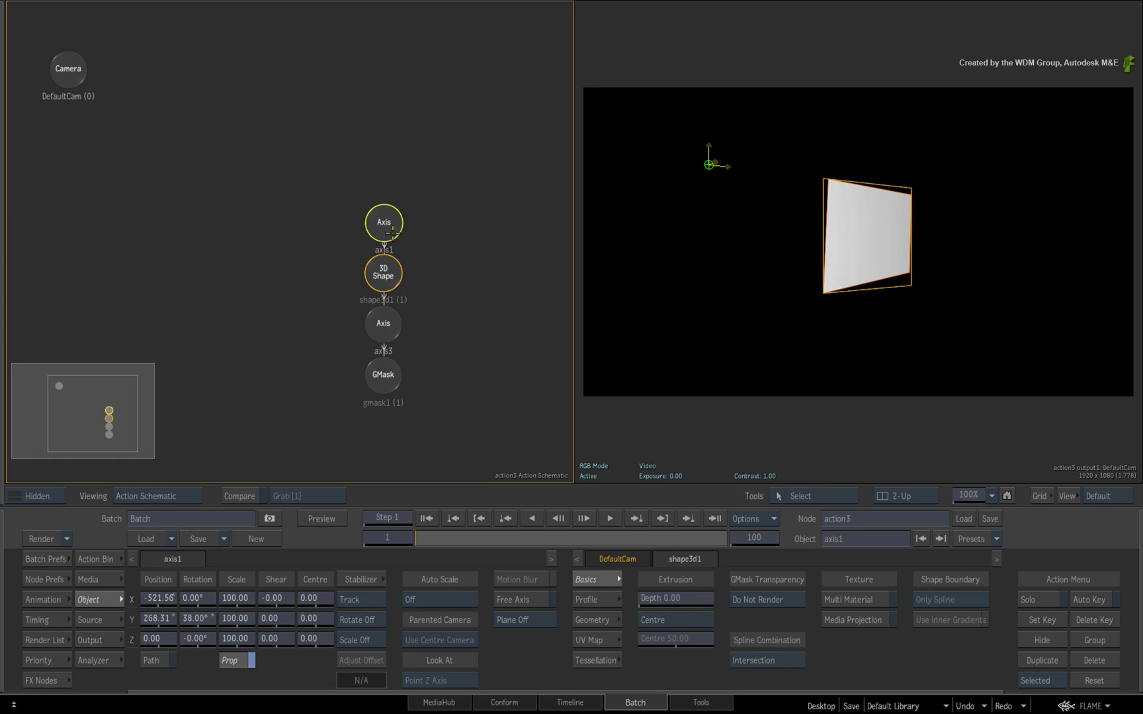
{"action": "left_click_drag", "start_coordinate": [391, 227], "coordinate": [448, 196]}
- Delete the test shape and add a fresh 3D Shape with its GMask from the Action Bin
{"action": "key", "text": "Delete"}
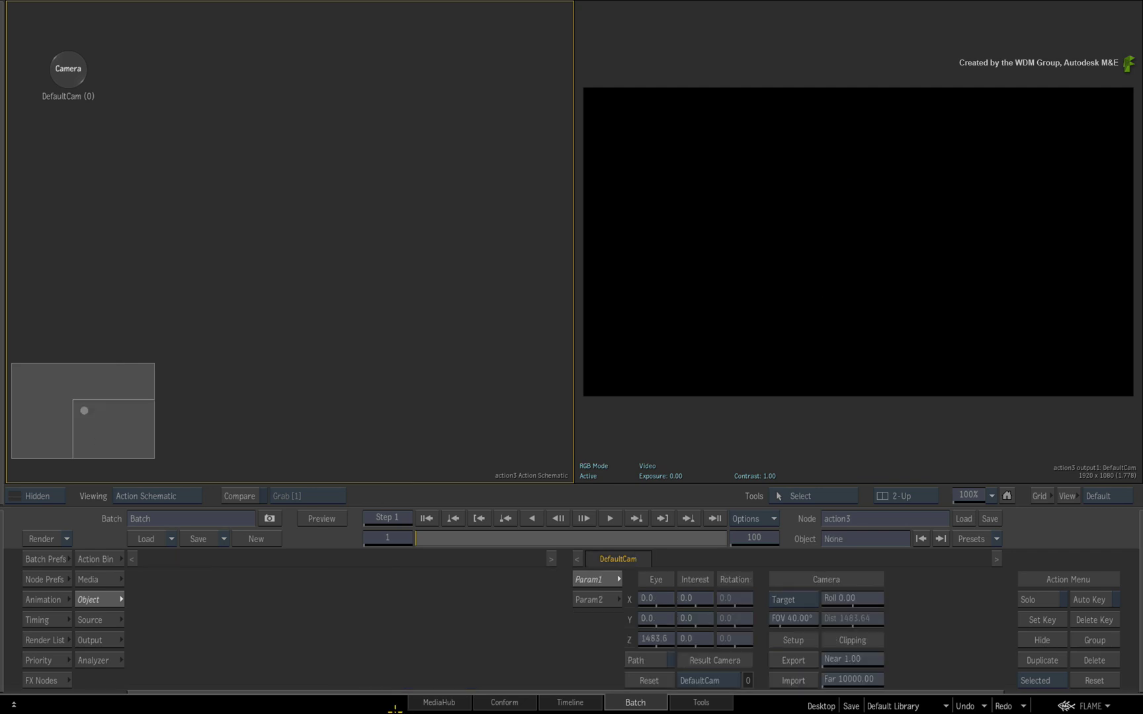
{"action": "left_click", "coordinate": [99, 559]}
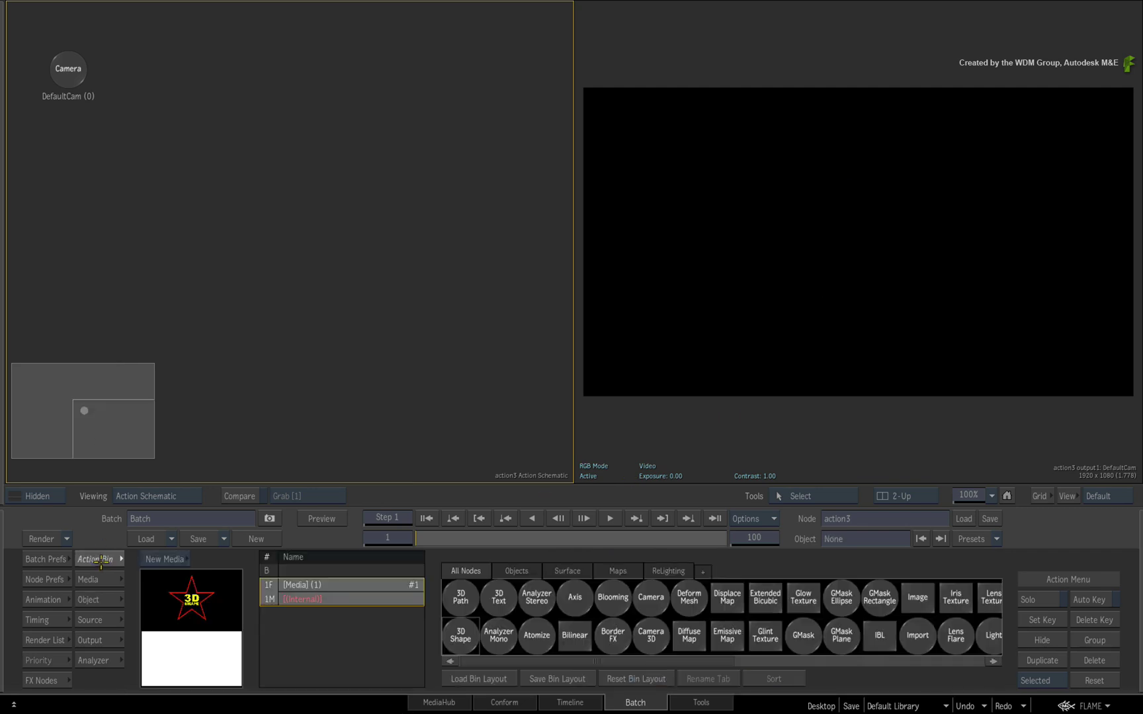
{"action": "double_click", "coordinate": [462, 639]}
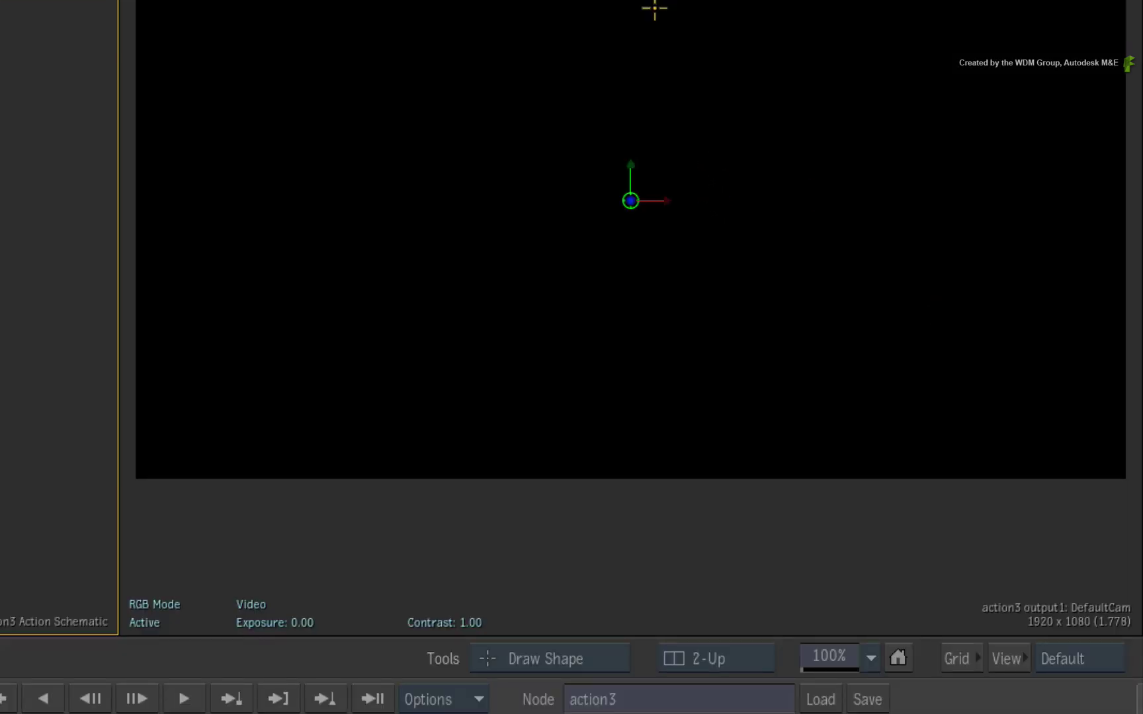
- Trace the star's points from the top around the logo, dragging the final point into a curve
{"action": "left_click", "coordinate": [635, 20]}
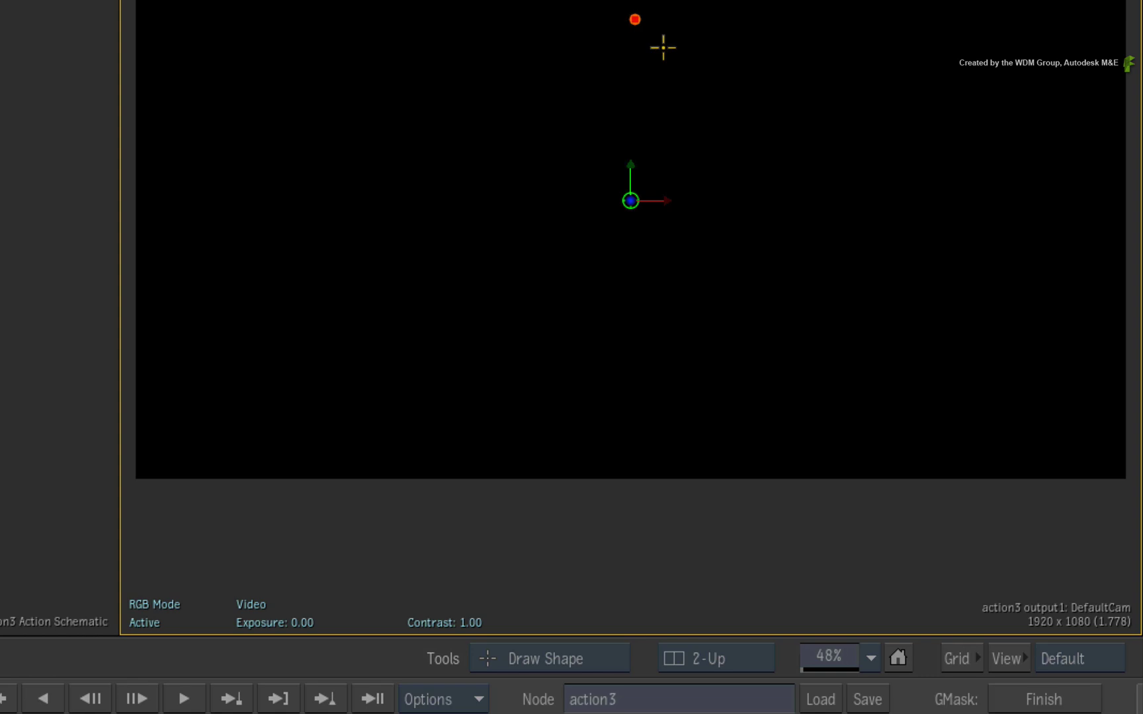
{"action": "left_click", "coordinate": [724, 141]}
{"action": "left_click", "coordinate": [725, 272]}
{"action": "left_click", "coordinate": [730, 398]}
{"action": "left_click", "coordinate": [609, 286]}
{"action": "left_click", "coordinate": [467, 381]}
{"action": "left_click", "coordinate": [525, 247]}
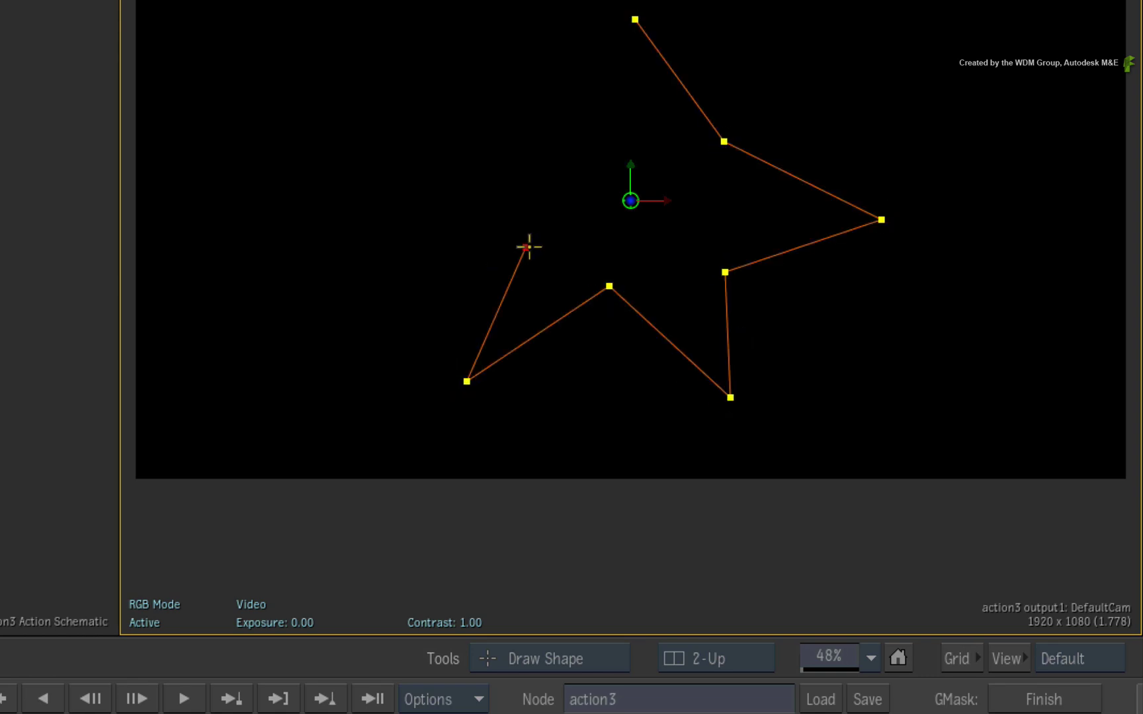
{"action": "left_click", "coordinate": [405, 165]}
{"action": "left_click_drag", "start_coordinate": [526, 128], "coordinate": [542, 75]}
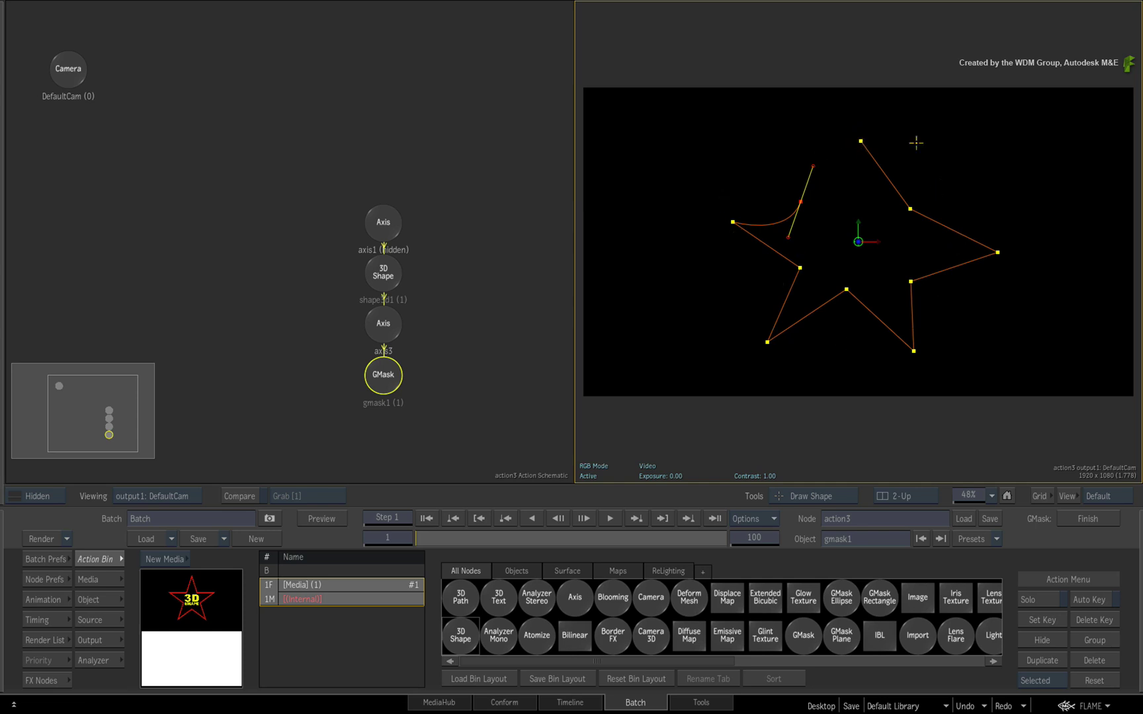
- Close the star outline at its first vertex into a filled white shape and nudge the left vertex
{"action": "key", "text": "m"}
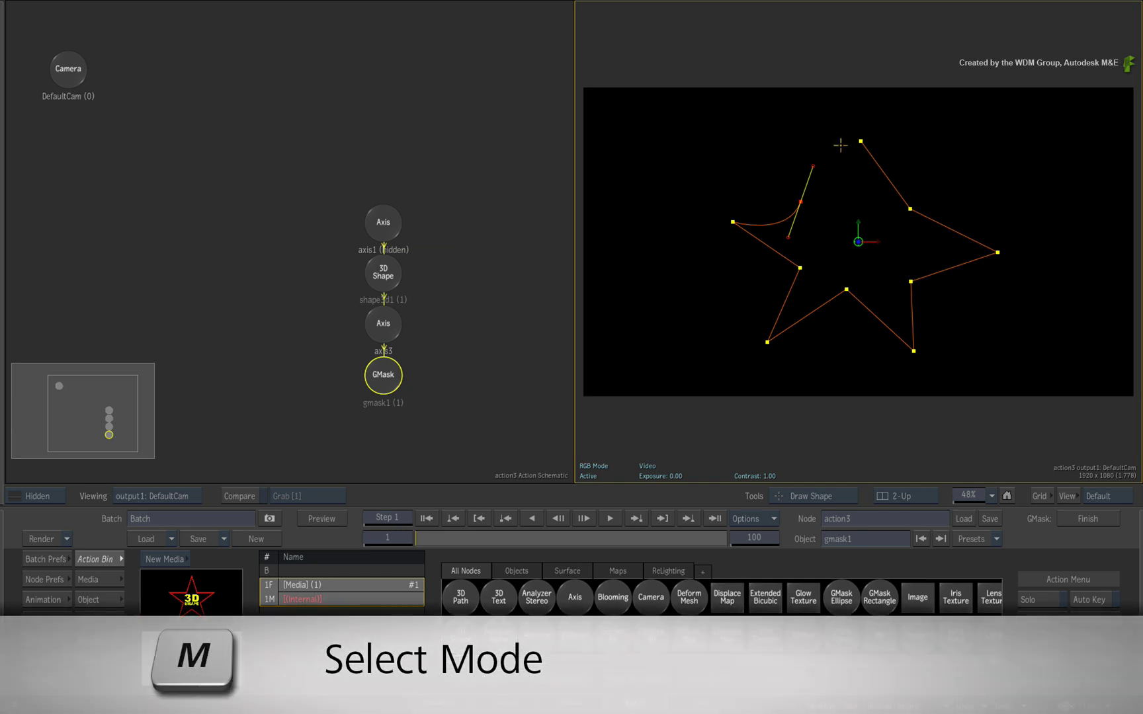
{"action": "left_click", "coordinate": [862, 141]}
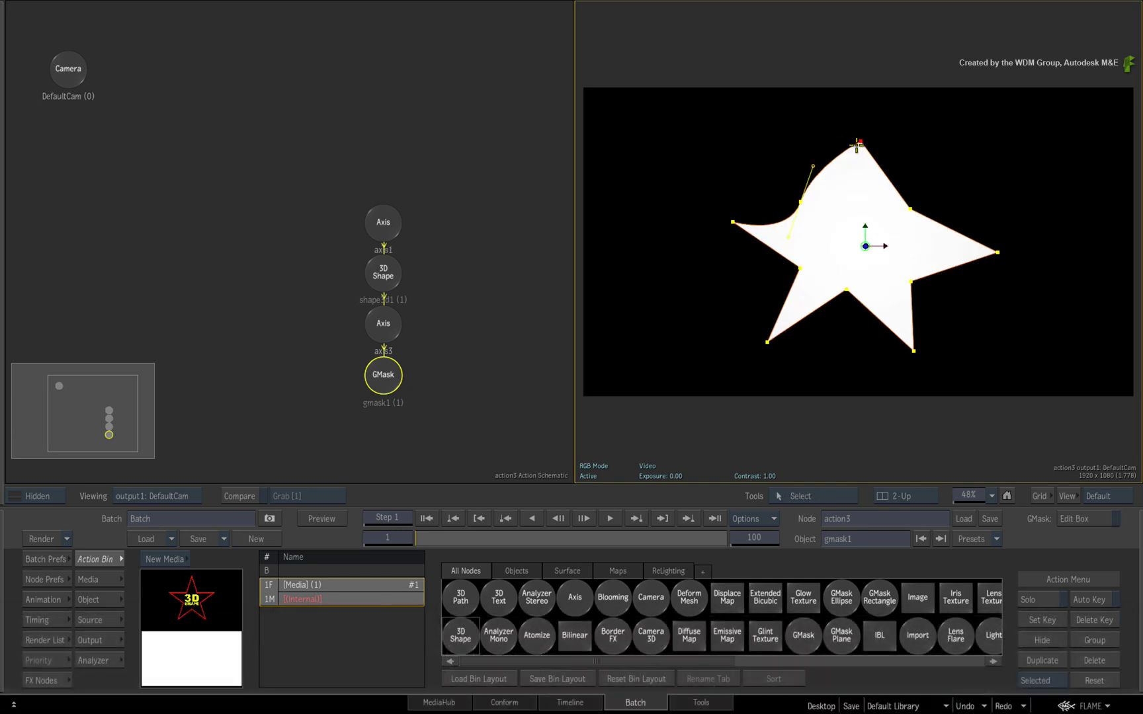
{"action": "mouse_move", "coordinate": [802, 202]}
{"action": "left_mouse_down"}
{"action": "mouse_move", "coordinate": [811, 196]}
{"action": "mouse_move", "coordinate": [813, 206]}
{"action": "left_mouse_up"}
{"action": "key", "text": "b"}
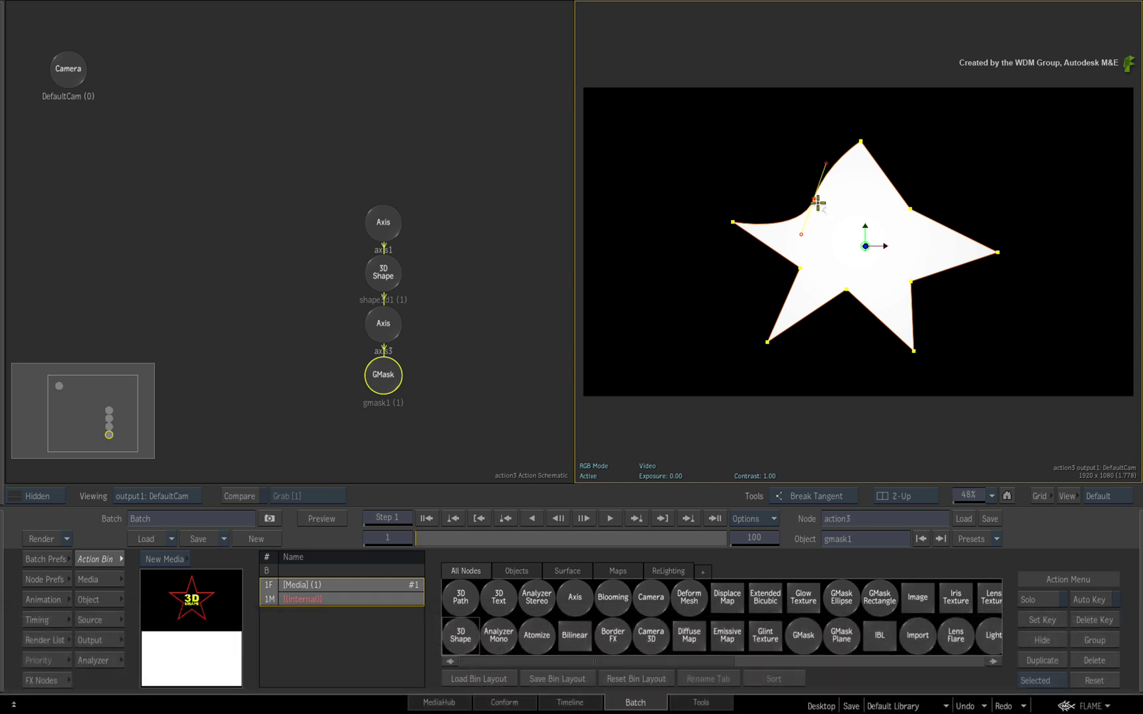
- Sharpen the left corner and drag the star's points into an even five-pointed shape
{"action": "left_click", "coordinate": [815, 205]}
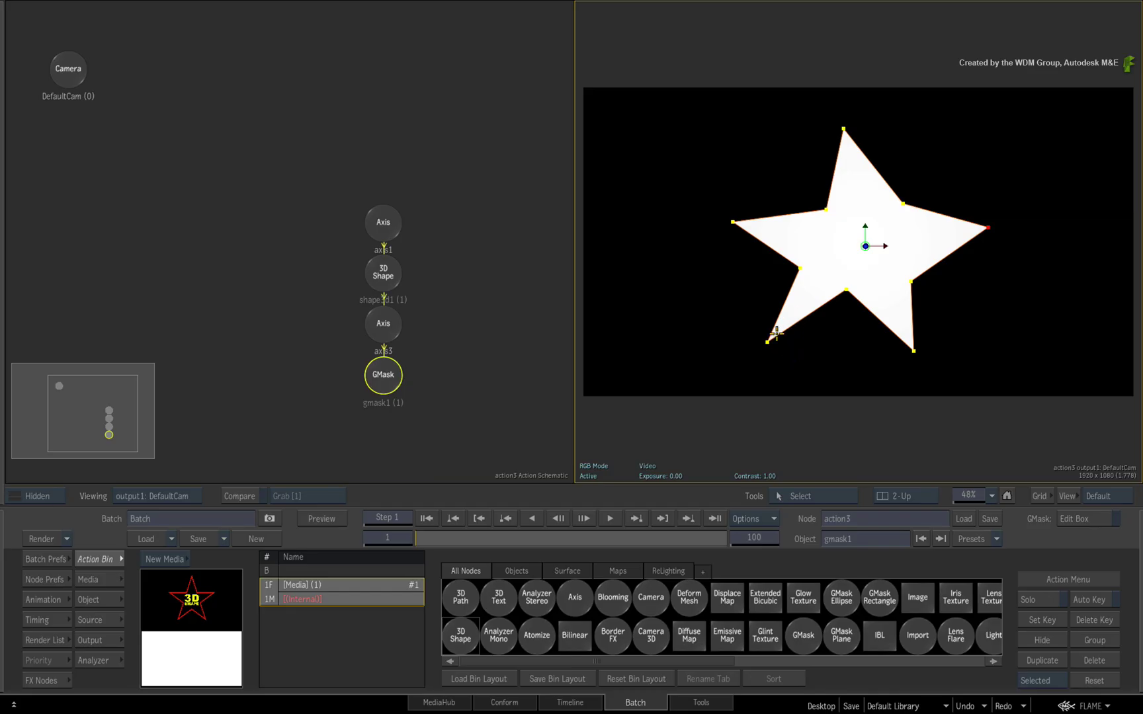
{"action": "left_click_drag", "start_coordinate": [768, 342], "coordinate": [720, 343]}
{"action": "left_click_drag", "start_coordinate": [915, 350], "coordinate": [956, 366]}
{"action": "left_click_drag", "start_coordinate": [988, 226], "coordinate": [991, 217]}
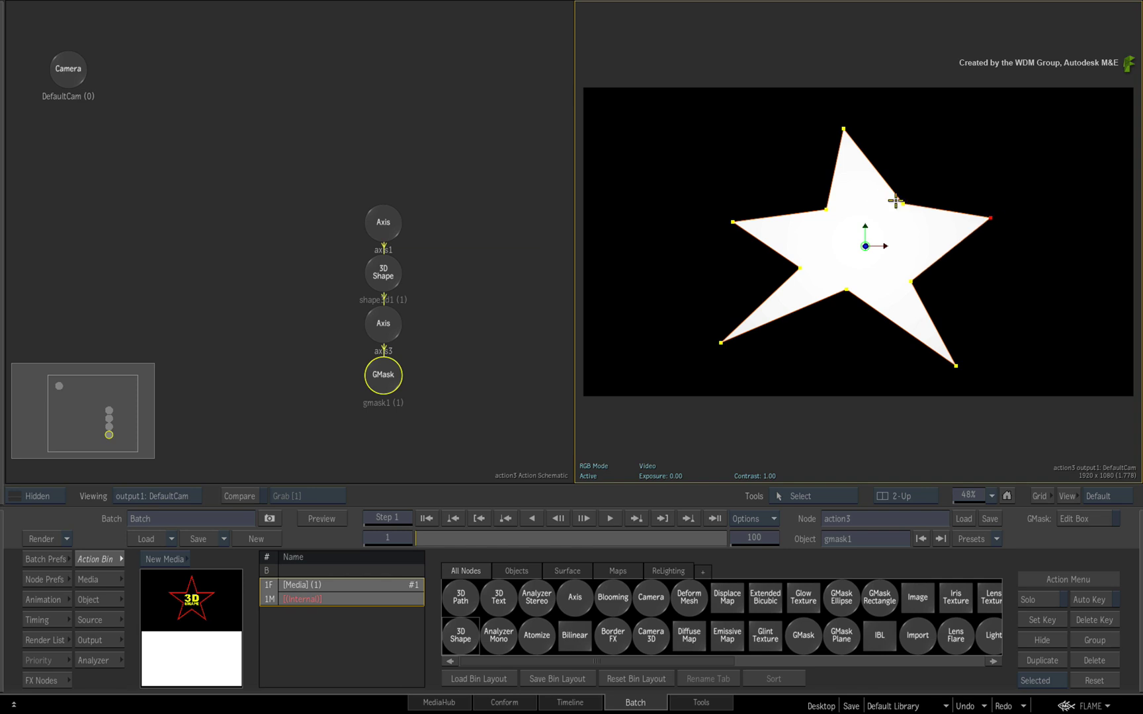
{"action": "left_click_drag", "start_coordinate": [903, 204], "coordinate": [874, 212]}
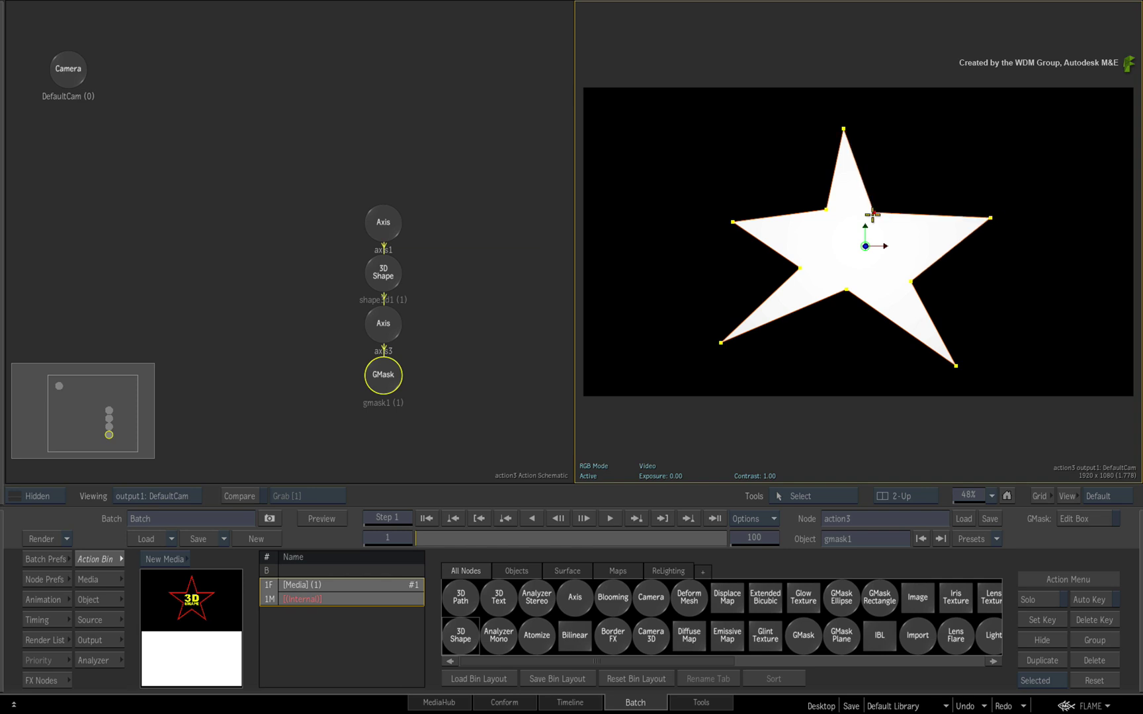
{"action": "left_click_drag", "start_coordinate": [386, 277], "coordinate": [392, 278]}
- Extrude the star to a depth of 83, preview a Y rotation, then reset it to 0
{"action": "double_click", "coordinate": [386, 278]}
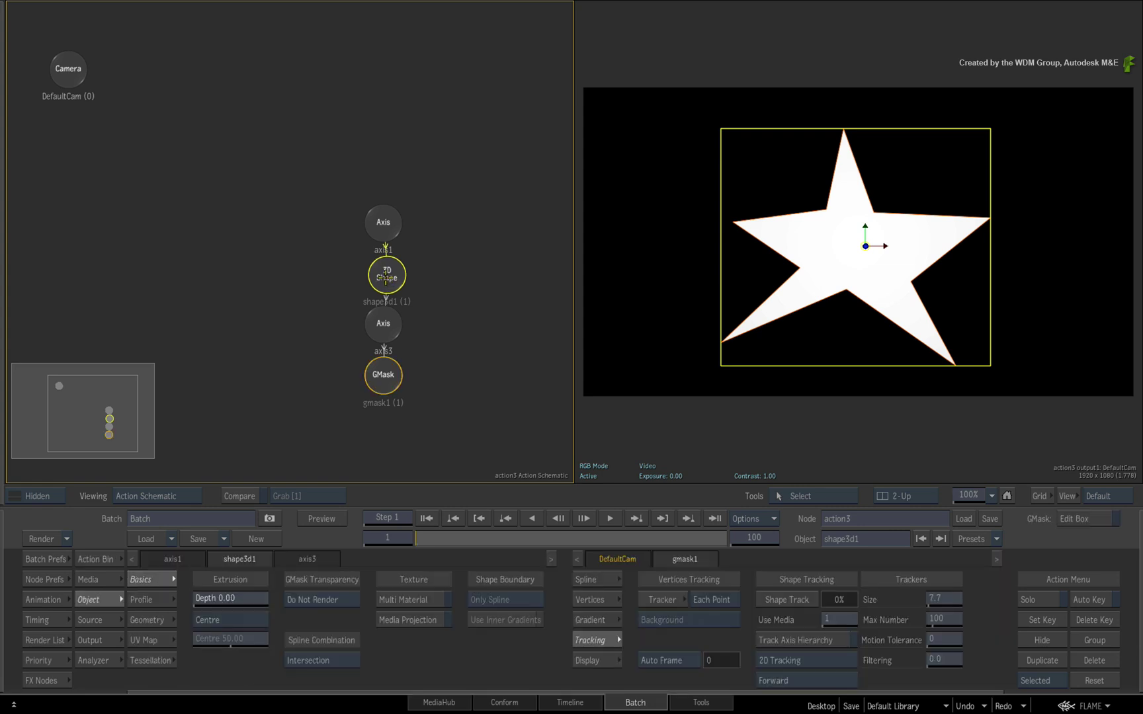
{"action": "left_click_drag", "start_coordinate": [227, 599], "coordinate": [261, 597]}
{"action": "left_click", "coordinate": [381, 221]}
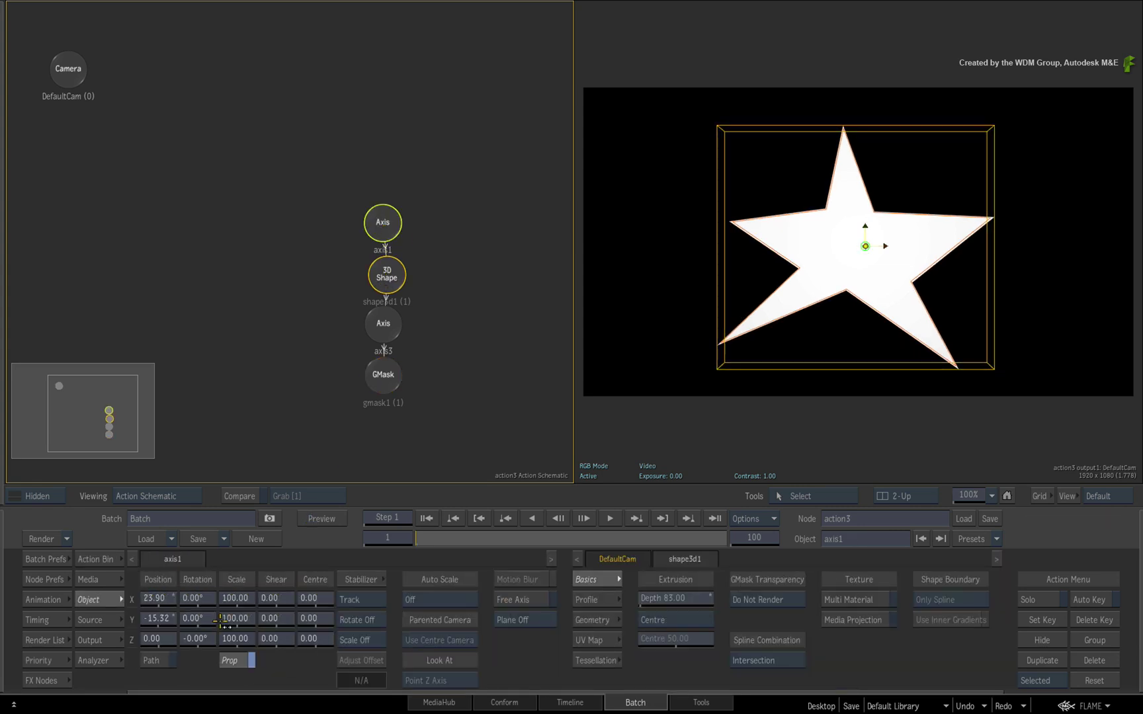
{"action": "mouse_move", "coordinate": [198, 620]}
{"action": "left_mouse_down"}
{"action": "mouse_move", "coordinate": [374, 588]}
{"action": "mouse_move", "coordinate": [305, 600]}
{"action": "mouse_move", "coordinate": [141, 588]}
{"action": "mouse_move", "coordinate": [198, 620]}
{"action": "left_mouse_up"}
{"action": "left_click", "coordinate": [198, 620], "text": "ctrl"}
- Select the star's mask and undo an accidental inner vertex move
{"action": "left_click", "coordinate": [95, 559]}
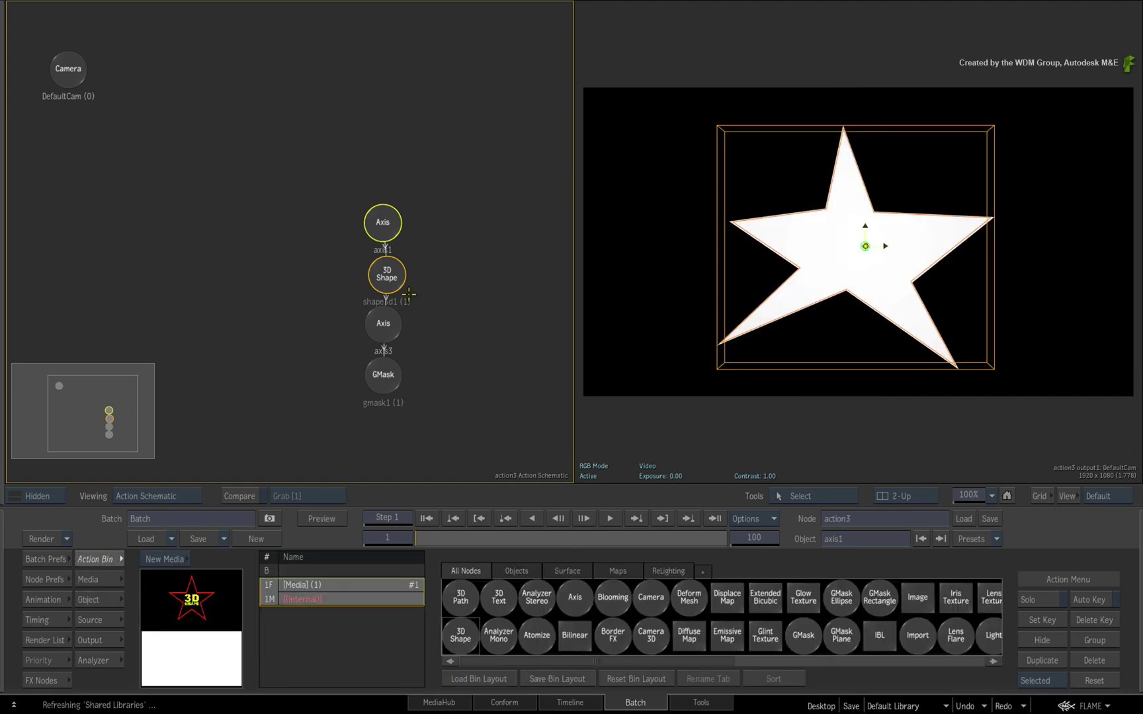
{"action": "left_click", "coordinate": [389, 277]}
{"action": "left_click", "coordinate": [380, 373]}
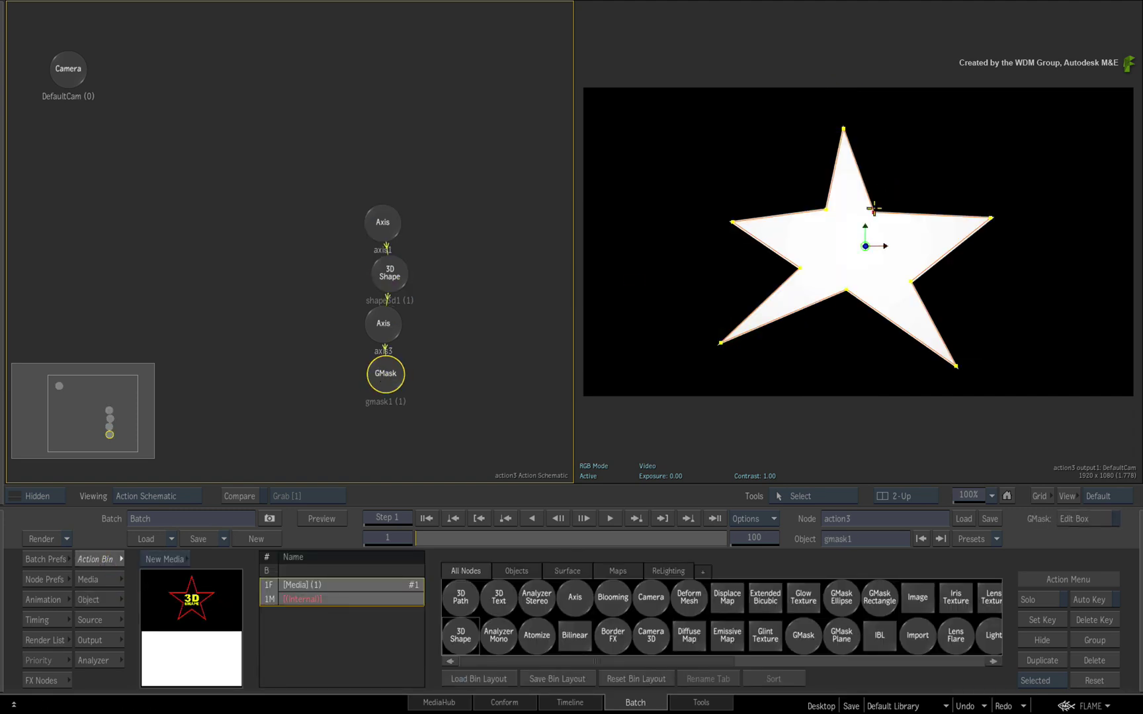
{"action": "left_click_drag", "start_coordinate": [874, 213], "coordinate": [926, 184]}
{"action": "key", "text": "ctrl+z"}
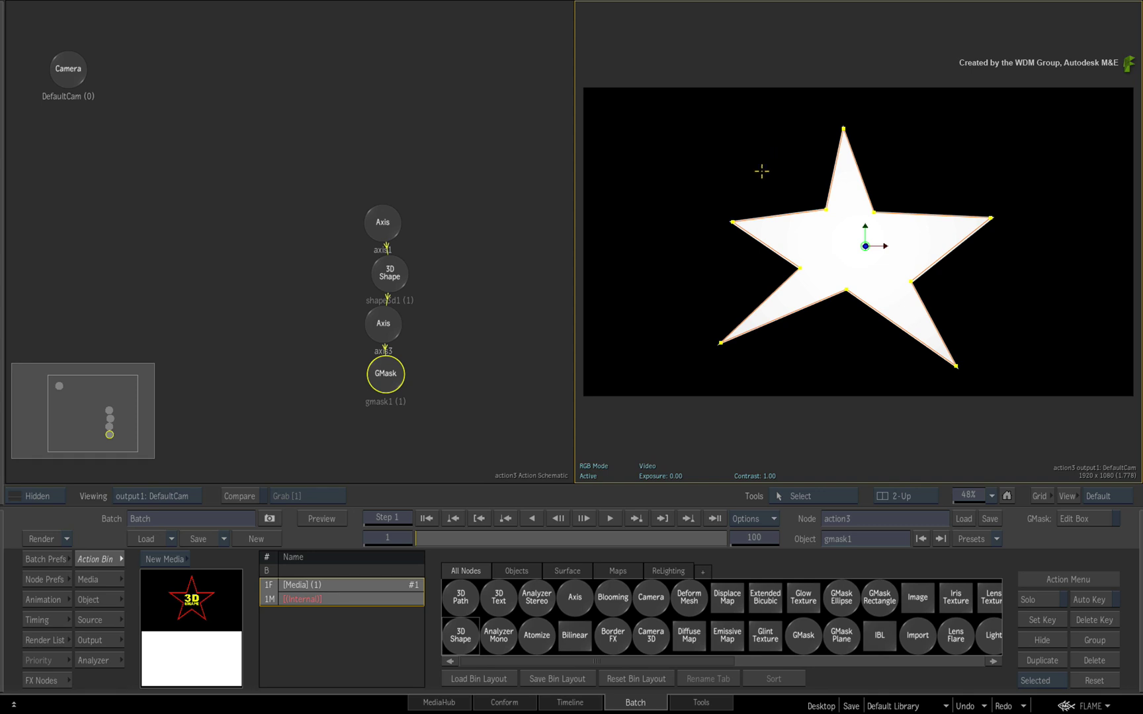
- Move the GMask and lower Axis nodes further down beneath the 3D Shape in the schematic
{"action": "left_click", "coordinate": [394, 272]}
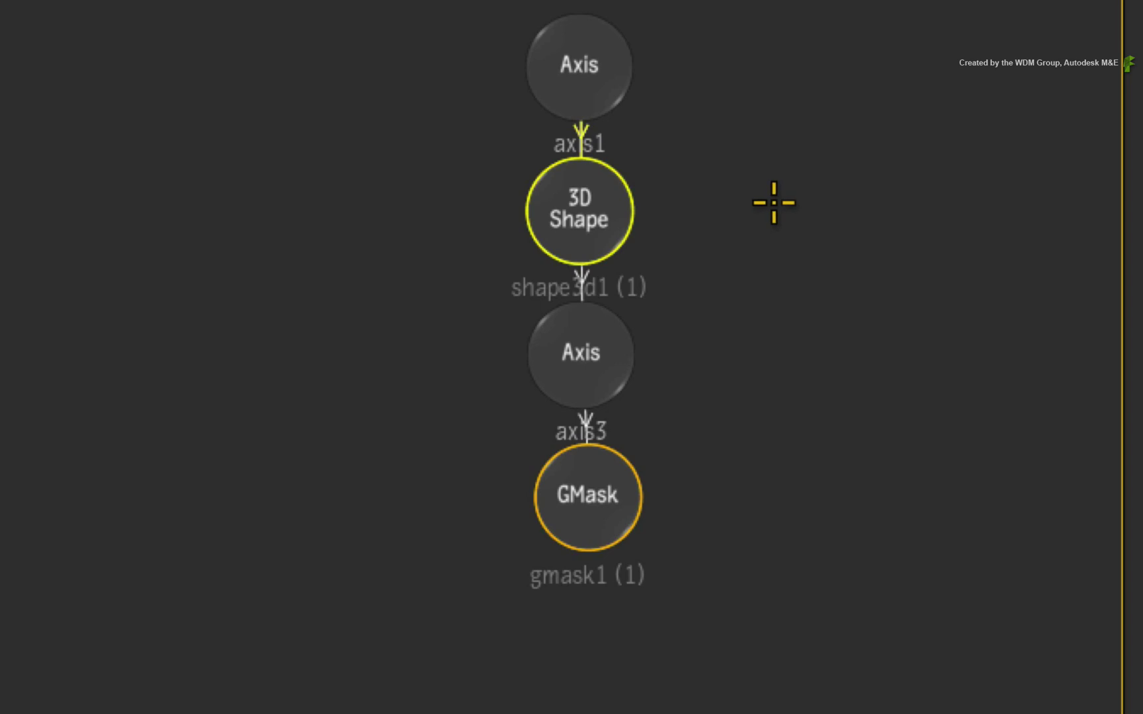
{"action": "left_click", "coordinate": [591, 486]}
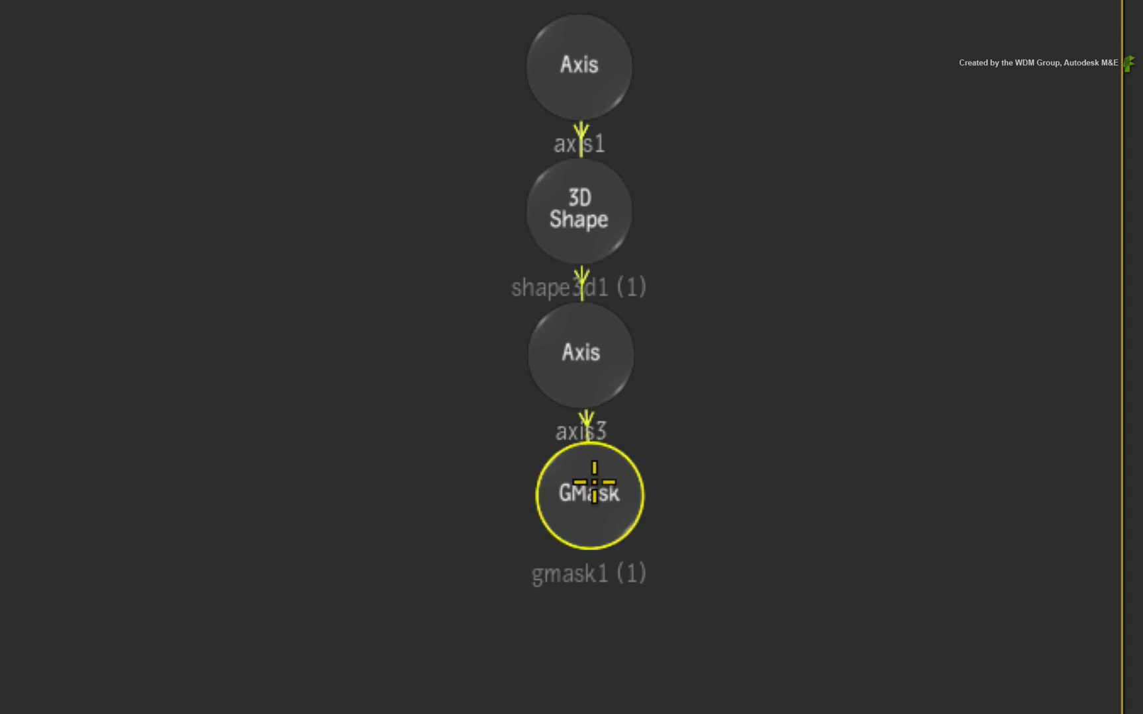
{"action": "left_click_drag", "start_coordinate": [602, 506], "coordinate": [596, 529]}
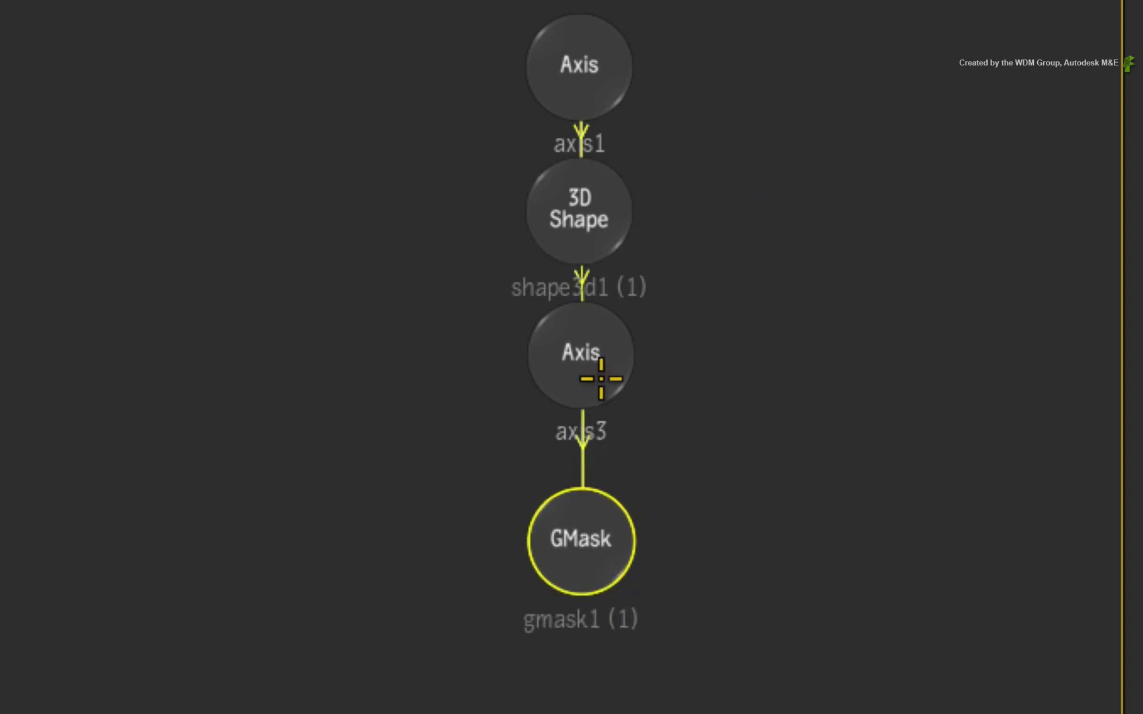
{"action": "left_click_drag", "start_coordinate": [597, 377], "coordinate": [573, 397]}
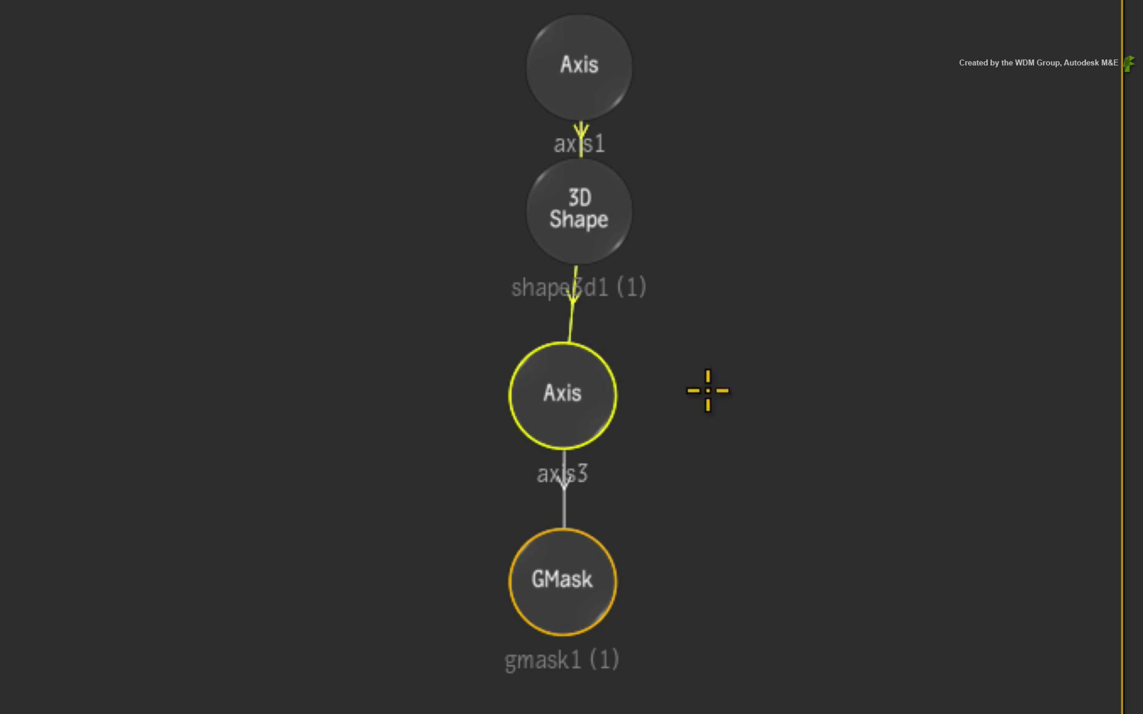
{"action": "left_click", "coordinate": [588, 242]}
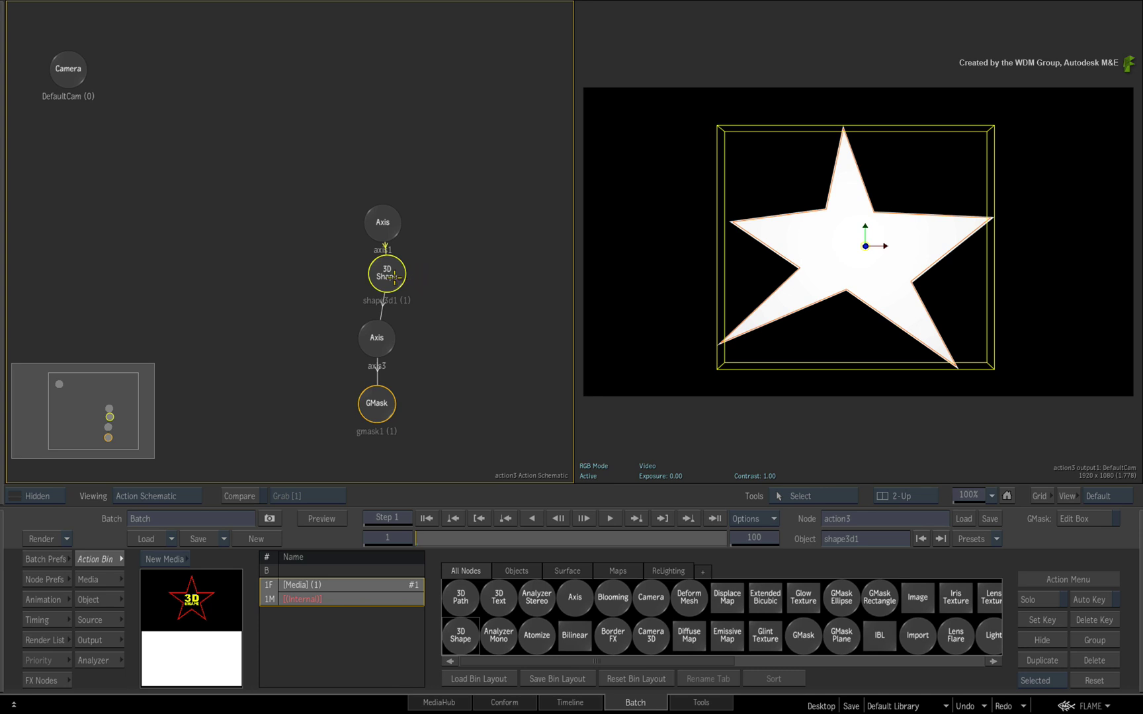
{"action": "double_click", "coordinate": [389, 278]}
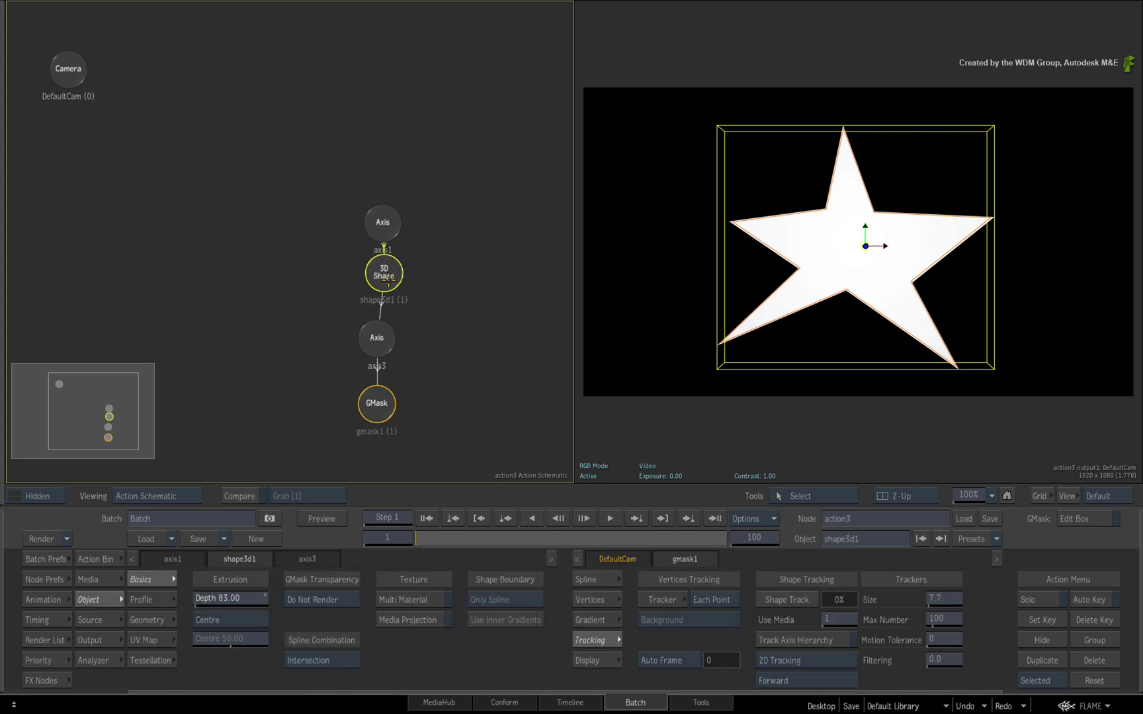
{"action": "left_click", "coordinate": [159, 620]}
{"action": "left_click", "coordinate": [209, 619]}
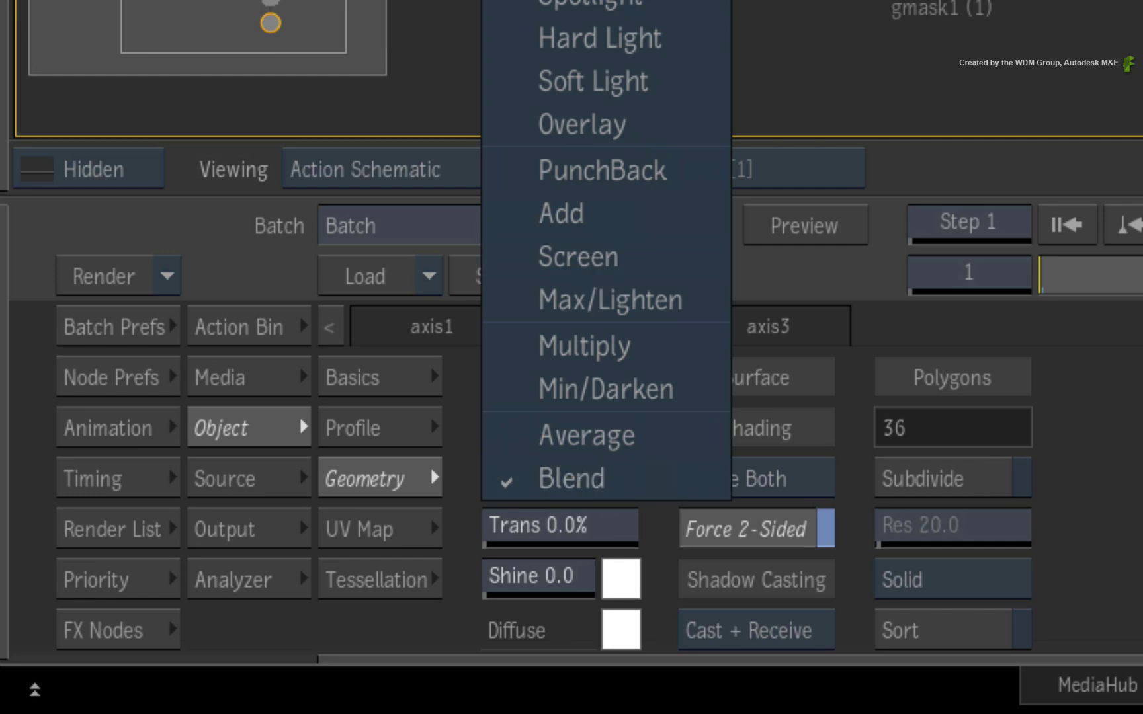
{"action": "left_click", "coordinate": [543, 482]}
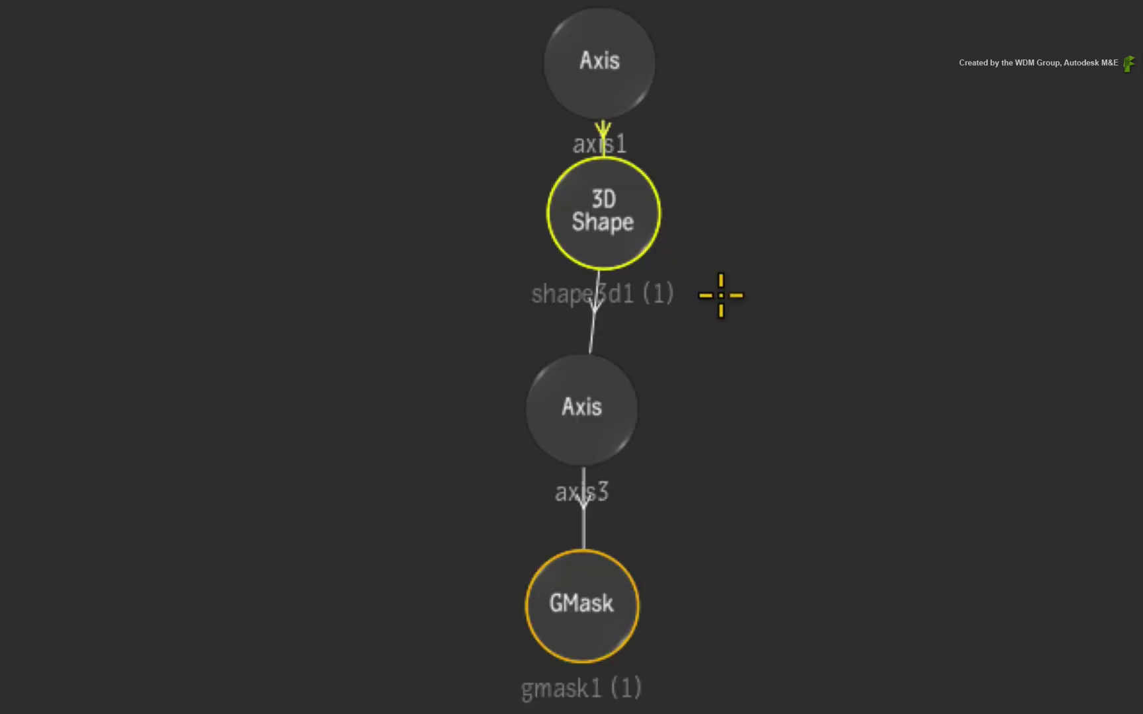
{"action": "left_click_drag", "start_coordinate": [619, 214], "coordinate": [621, 218]}
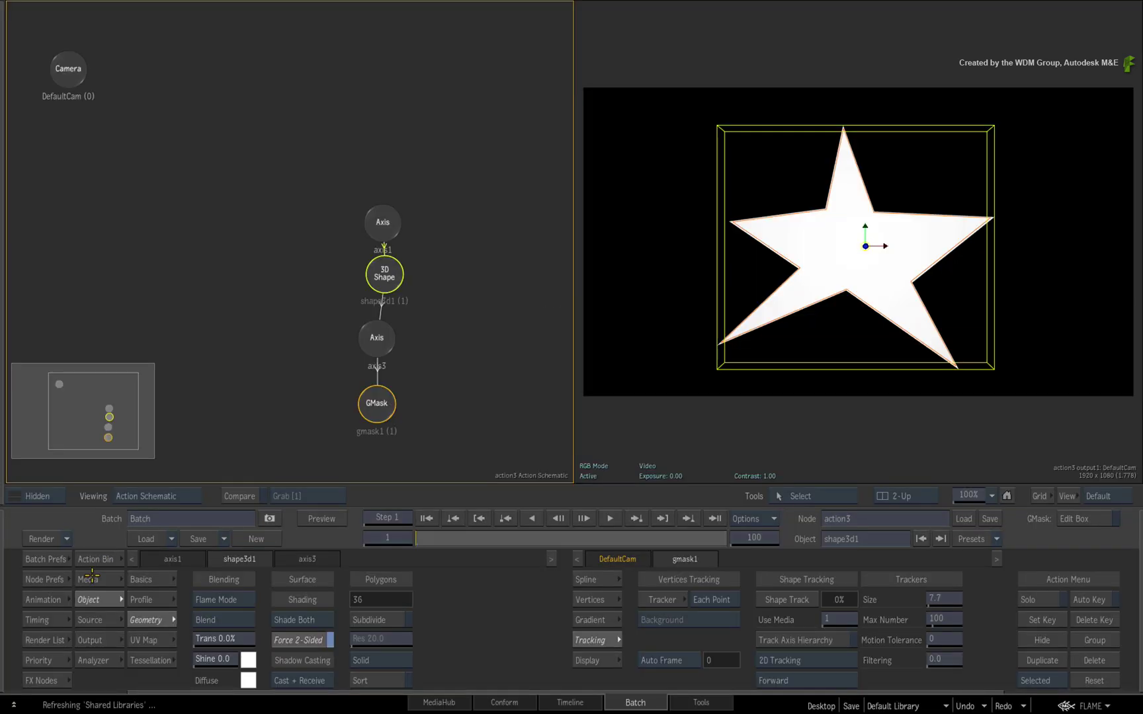
- Show the Action's media list, check the back layer, and reselect the star logo as Media 1
{"action": "left_click", "coordinate": [121, 581]}
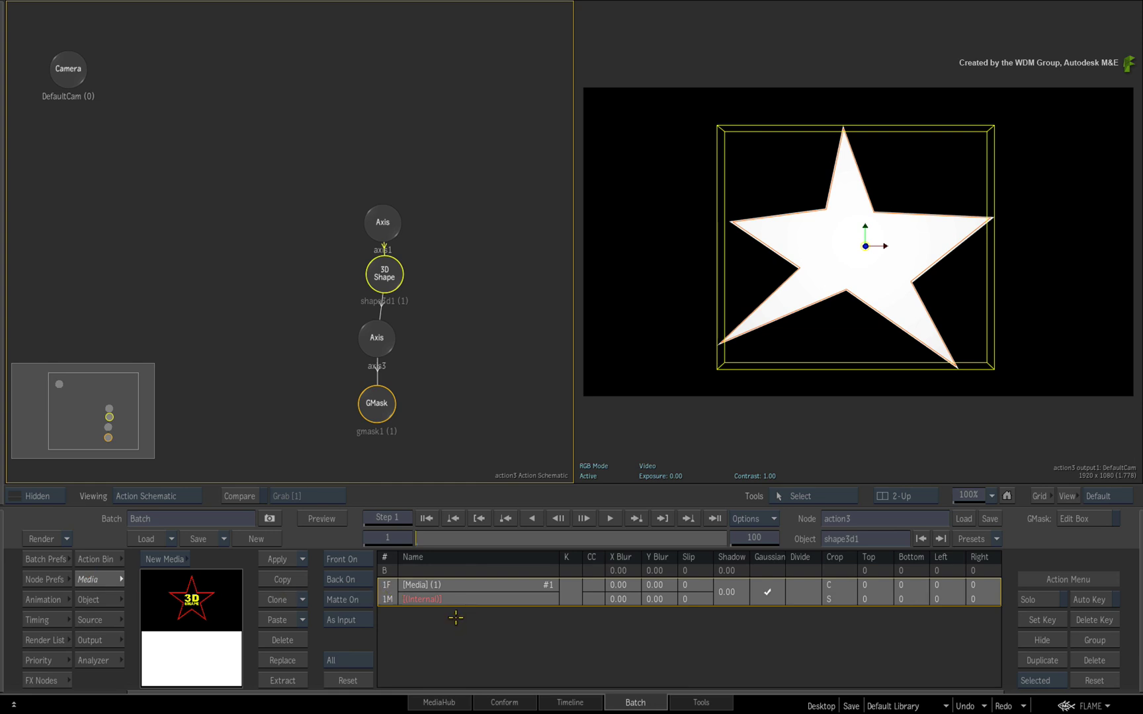
{"action": "left_click", "coordinate": [466, 569]}
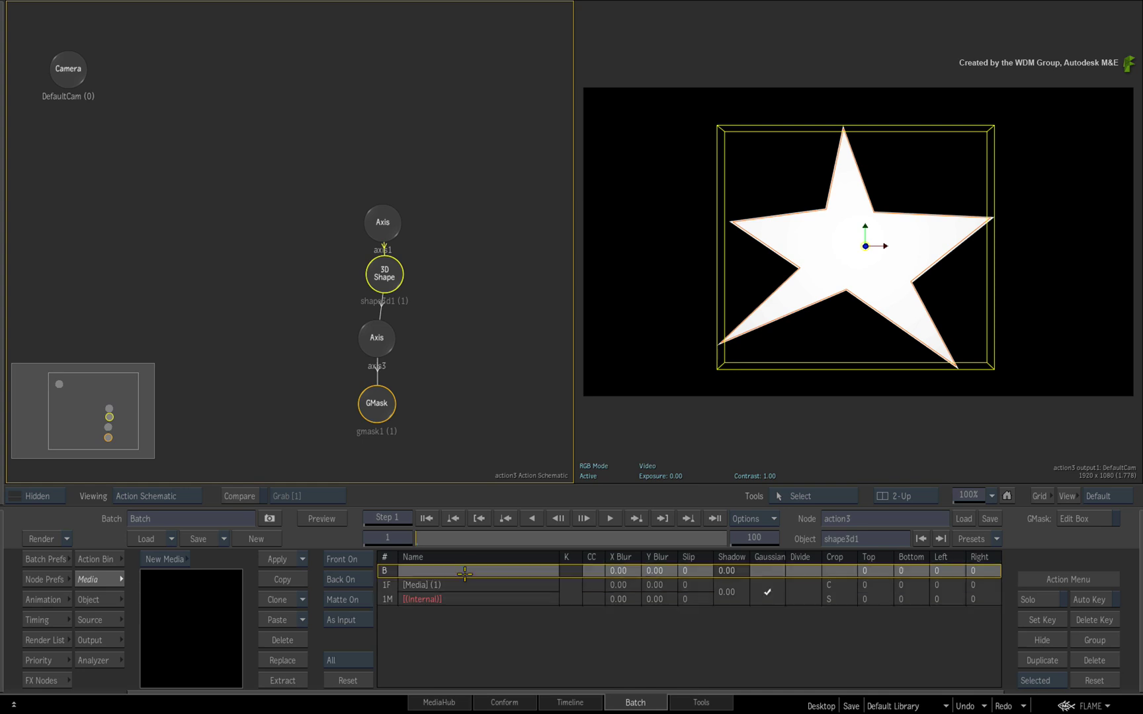
{"action": "left_click", "coordinate": [387, 586]}
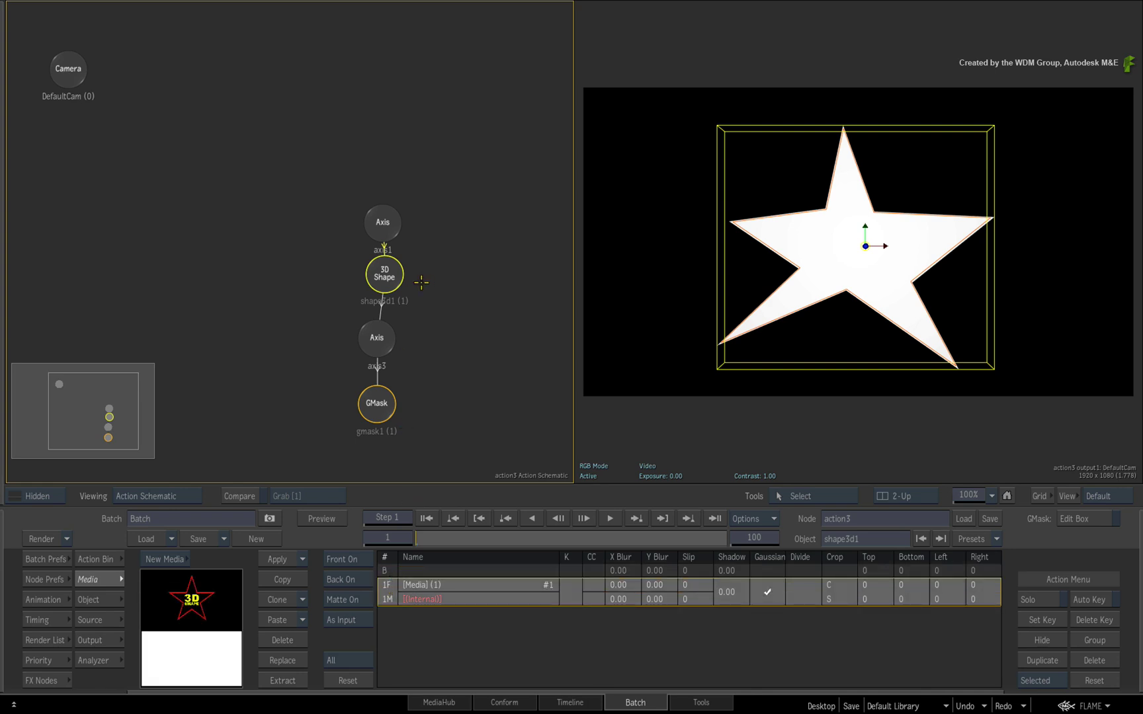
- Turn the 3D Shape's Media Projection on then off, leaving the extruded star plain white
{"action": "double_click", "coordinate": [382, 280]}
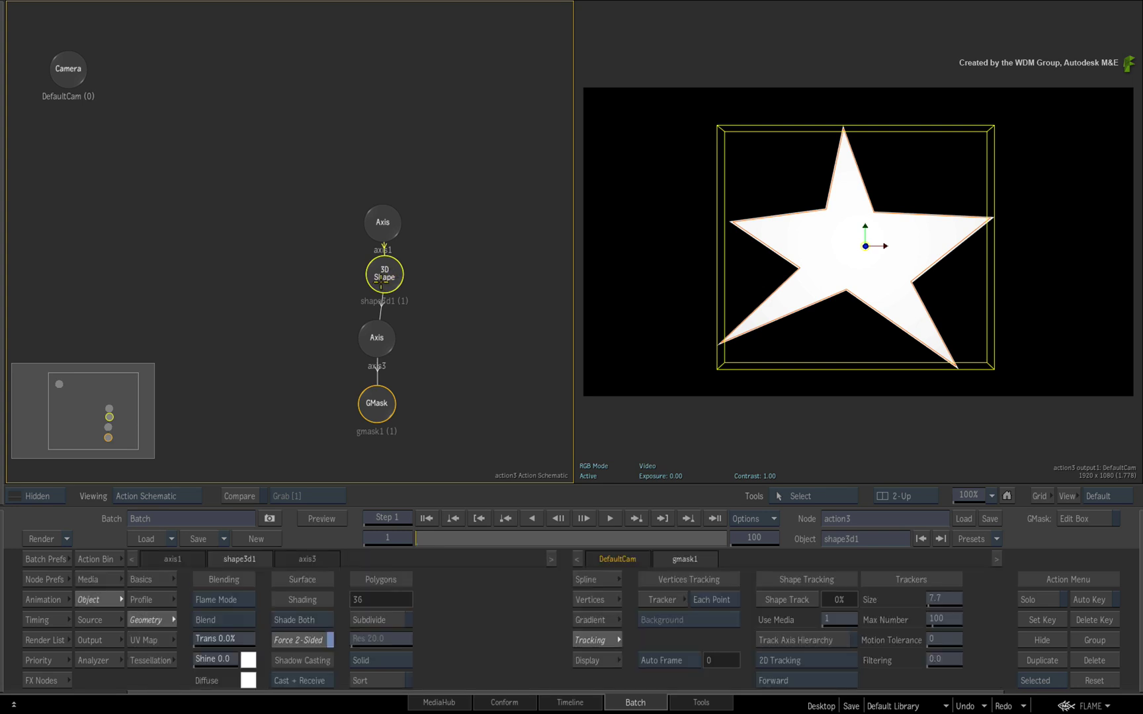
{"action": "left_click", "coordinate": [158, 577]}
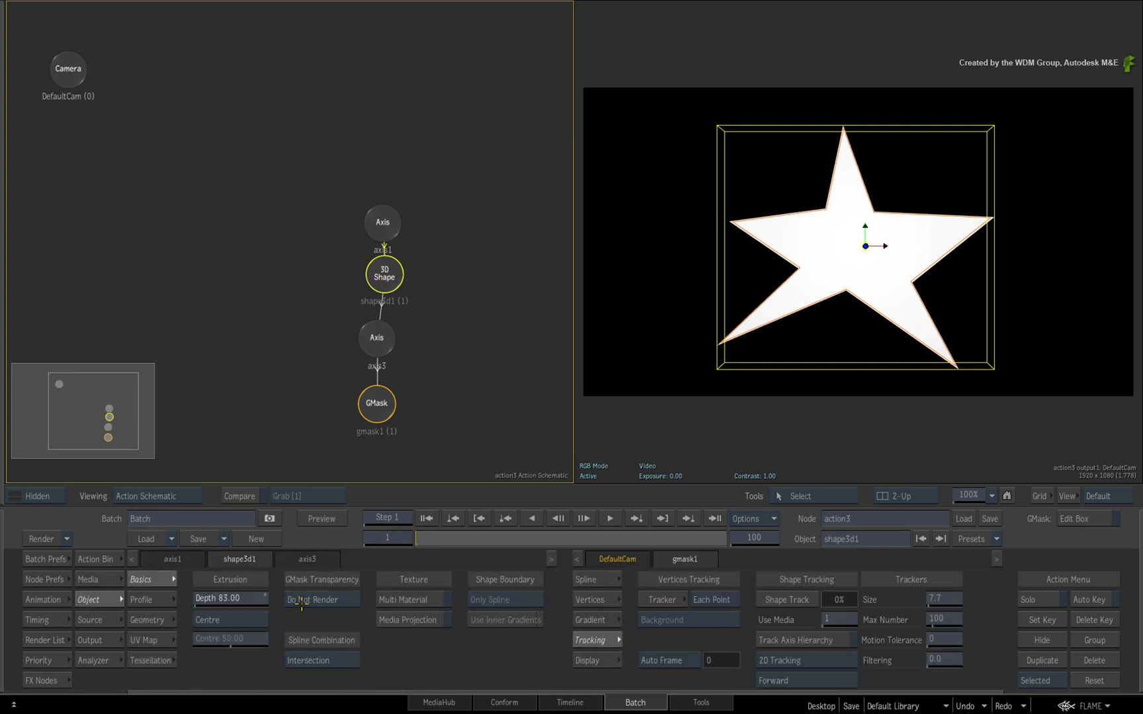
{"action": "left_click", "coordinate": [416, 620]}
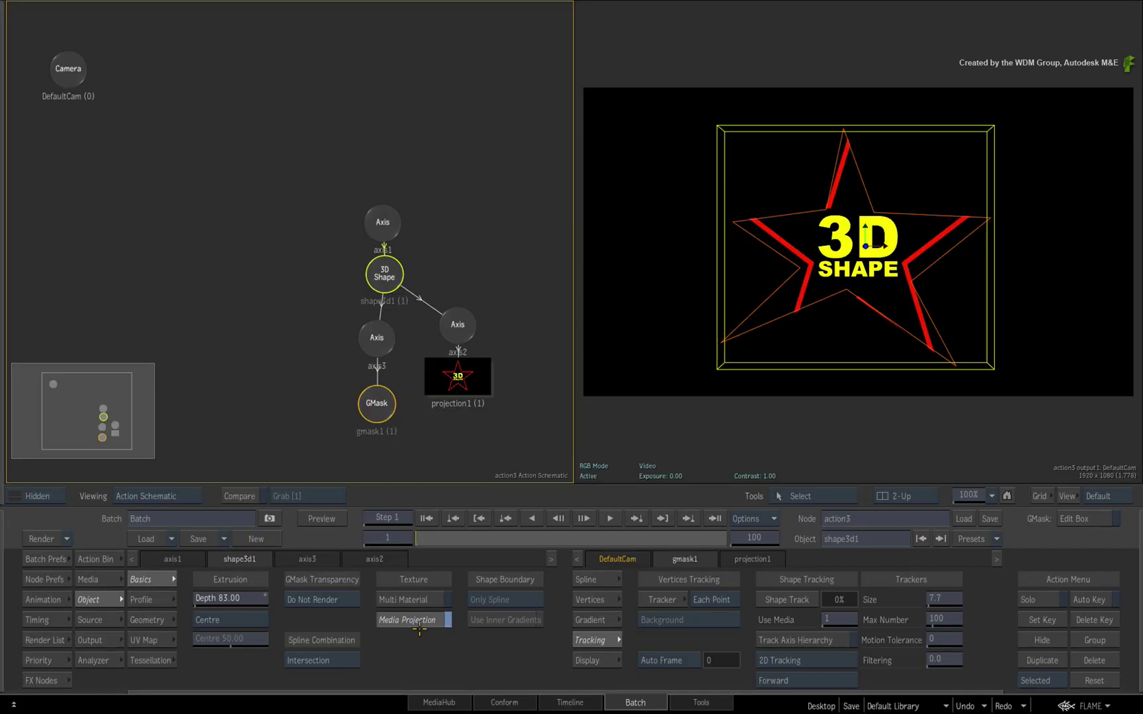
{"action": "left_click", "coordinate": [419, 621]}
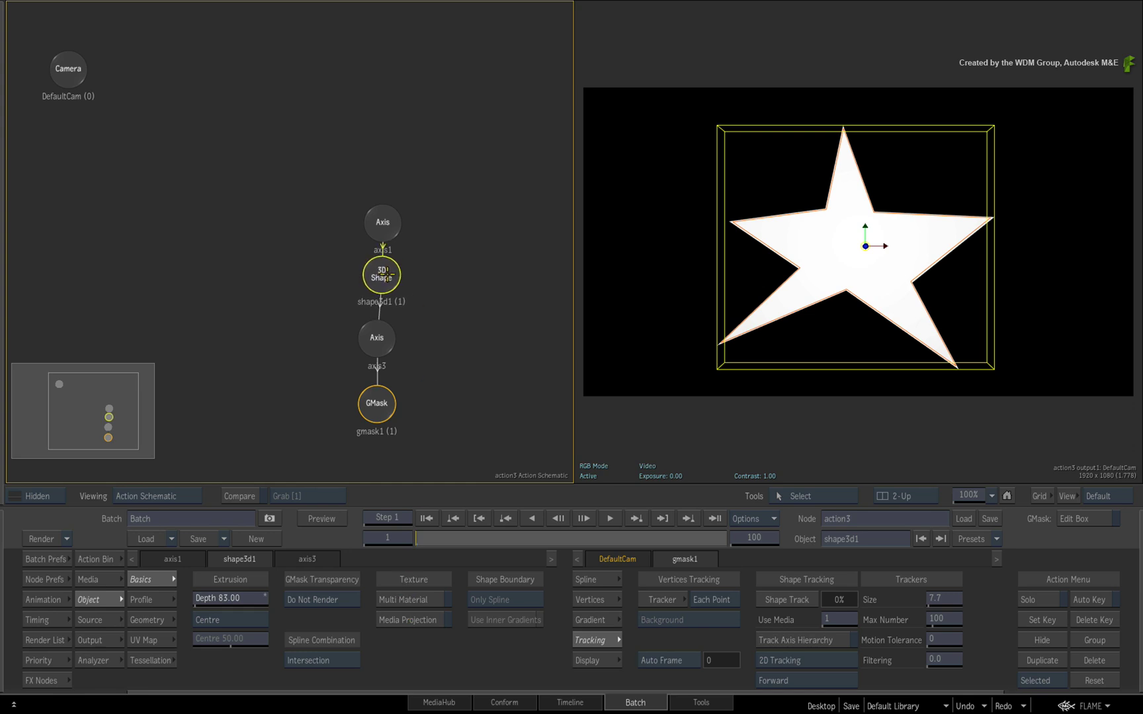
{"action": "key", "text": "F8"}
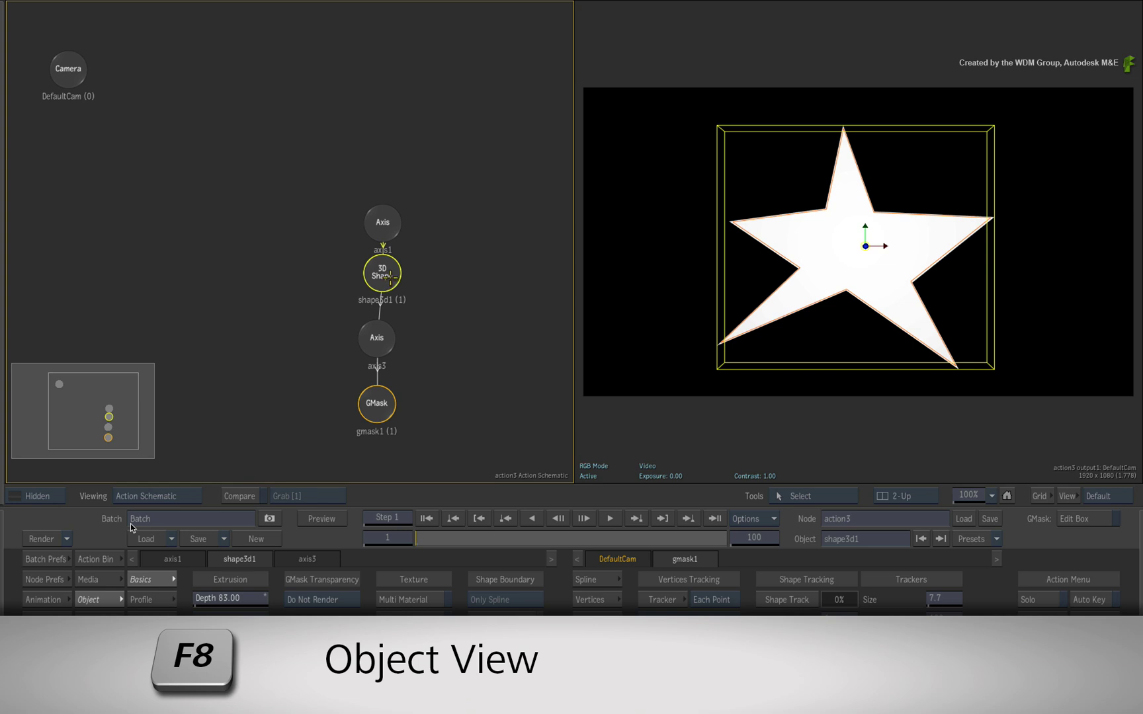
- Align the star mask's top, upper-left, left and lower-left points with the logo's red star
{"action": "key", "text": "F8"}
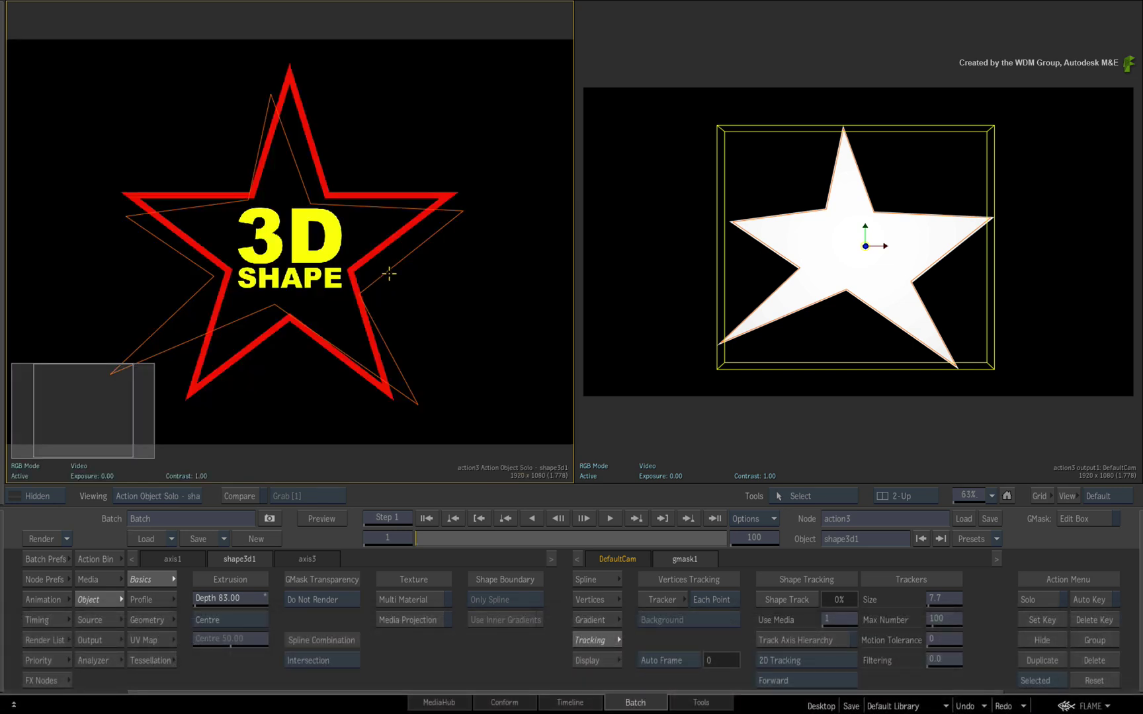
{"action": "left_click", "coordinate": [391, 270]}
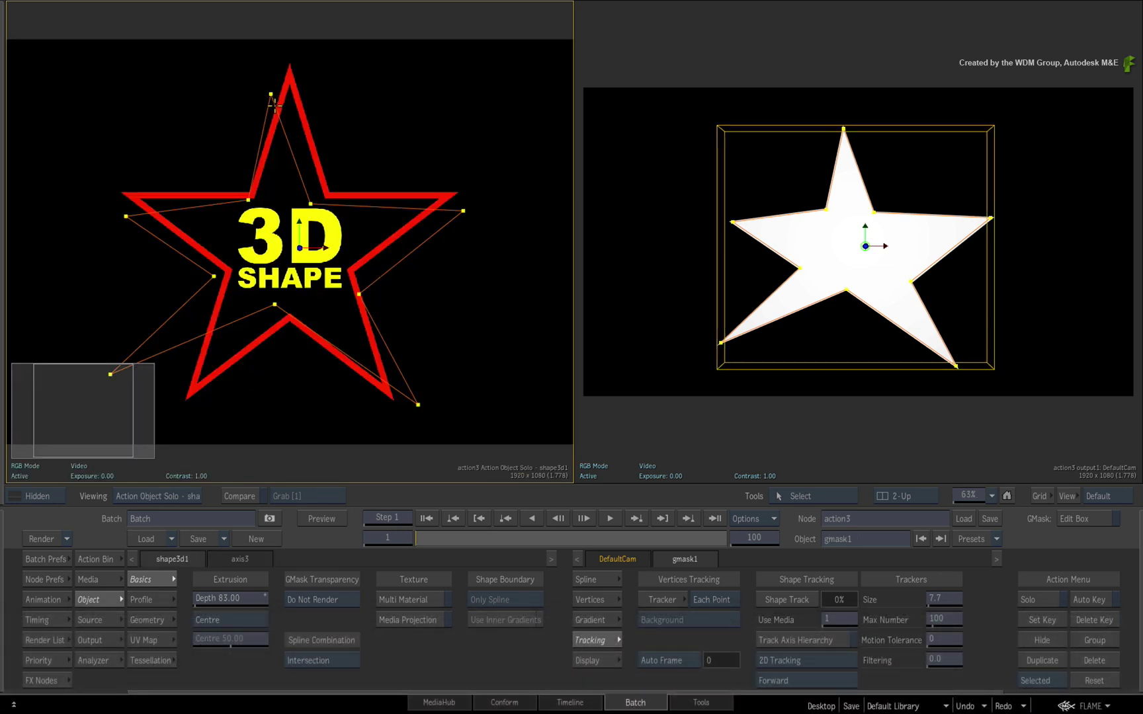
{"action": "left_click_drag", "start_coordinate": [274, 104], "coordinate": [289, 64]}
{"action": "left_click_drag", "start_coordinate": [249, 199], "coordinate": [249, 192]}
{"action": "left_click_drag", "start_coordinate": [121, 217], "coordinate": [123, 192]}
{"action": "left_click_drag", "start_coordinate": [214, 276], "coordinate": [222, 272]}
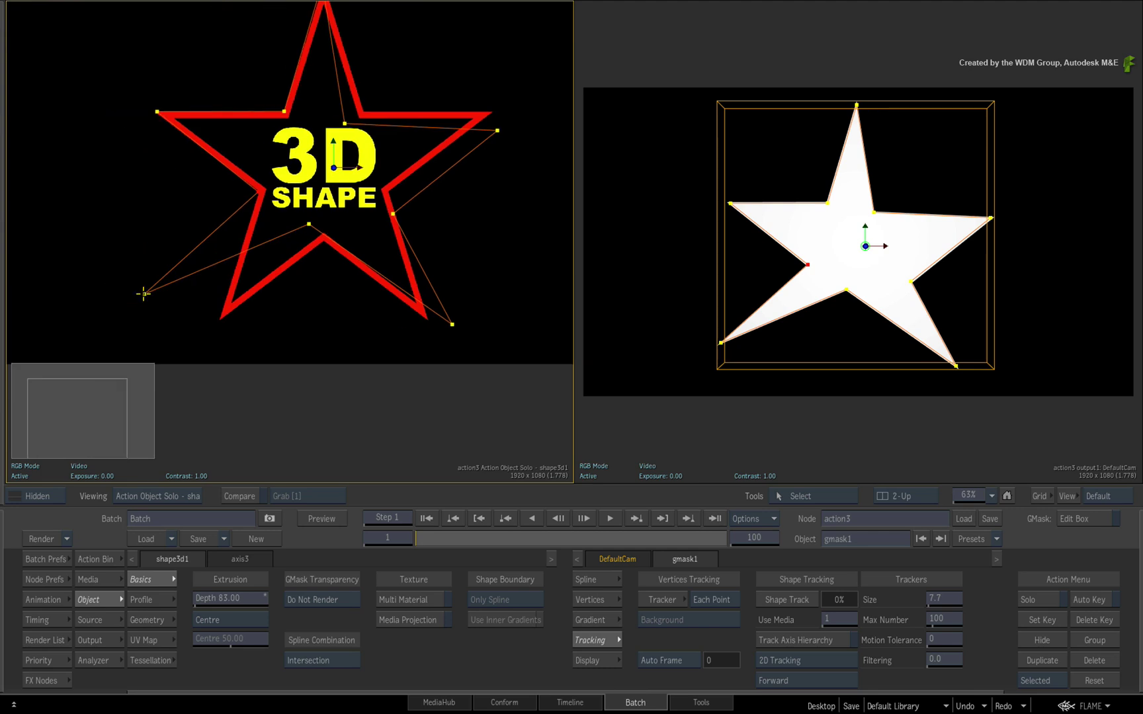
{"action": "left_click_drag", "start_coordinate": [149, 295], "coordinate": [219, 323]}
- Align the lower-right, bottom notch, right tip and top-right notch points with the logo
{"action": "left_click_drag", "start_coordinate": [452, 325], "coordinate": [429, 320]}
{"action": "left_click_drag", "start_coordinate": [306, 238], "coordinate": [312, 316]}
{"action": "left_click_drag", "start_coordinate": [382, 298], "coordinate": [377, 276]}
{"action": "left_click_drag", "start_coordinate": [487, 215], "coordinate": [485, 197]}
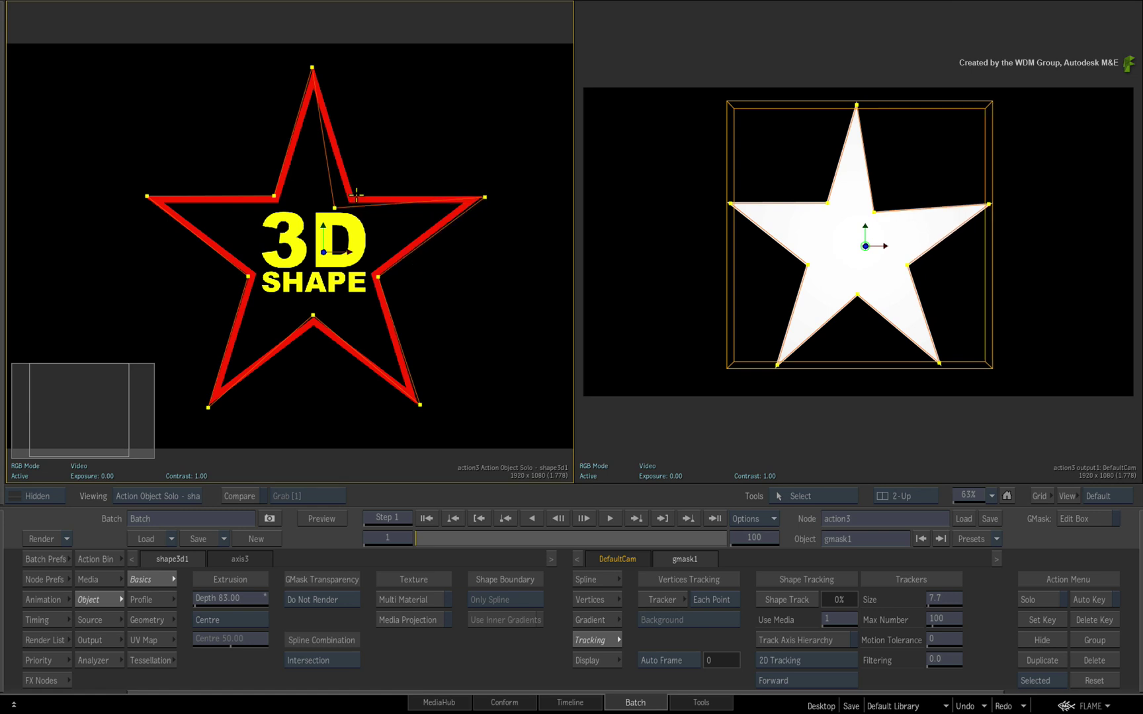
{"action": "left_click_drag", "start_coordinate": [339, 201], "coordinate": [354, 194]}
{"action": "left_click", "coordinate": [485, 196]}
- Add a new GMask from the Action node bin for the inner outline
{"action": "left_click", "coordinate": [108, 558]}
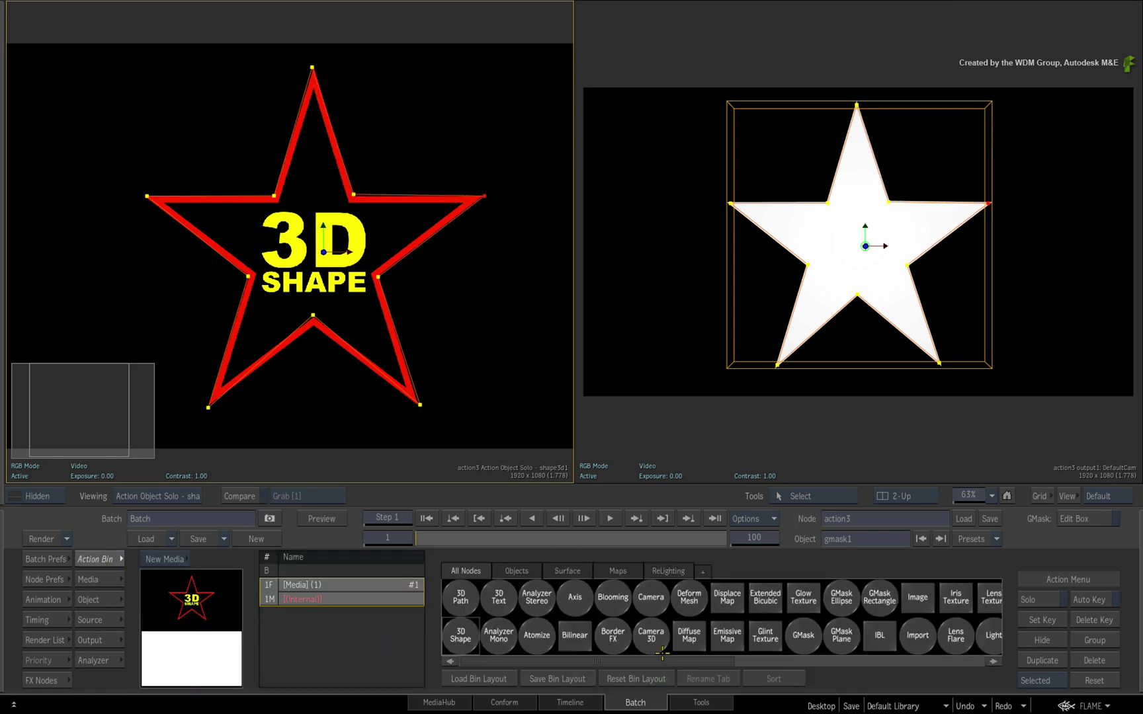
{"action": "scroll", "coordinate": [662, 639], "scroll_direction": "right", "scroll_amount": 1}
{"action": "left_click", "coordinate": [758, 645]}
- Trace points around the star's inner edge and close the shape on the first point
{"action": "left_click", "coordinate": [314, 90]}
{"action": "left_click", "coordinate": [278, 199]}
{"action": "left_click", "coordinate": [168, 201]}
{"action": "left_click", "coordinate": [253, 273]}
{"action": "left_click", "coordinate": [223, 385]}
{"action": "left_click", "coordinate": [313, 309]}
{"action": "left_click", "coordinate": [396, 372]}
{"action": "left_click", "coordinate": [365, 273]}
{"action": "left_click", "coordinate": [453, 206]}
{"action": "left_click", "coordinate": [351, 199]}
{"action": "left_click", "coordinate": [315, 90]}
- Align the notch, bottom, lower-right and right-tip points with the inner edge, then reselect the top axis in the schematic
{"action": "left_click_drag", "start_coordinate": [351, 202], "coordinate": [347, 198]}
{"action": "left_click_drag", "start_coordinate": [314, 334], "coordinate": [316, 317]}
{"action": "left_click_drag", "start_coordinate": [397, 371], "coordinate": [402, 384]}
{"action": "left_click_drag", "start_coordinate": [452, 206], "coordinate": [463, 201]}
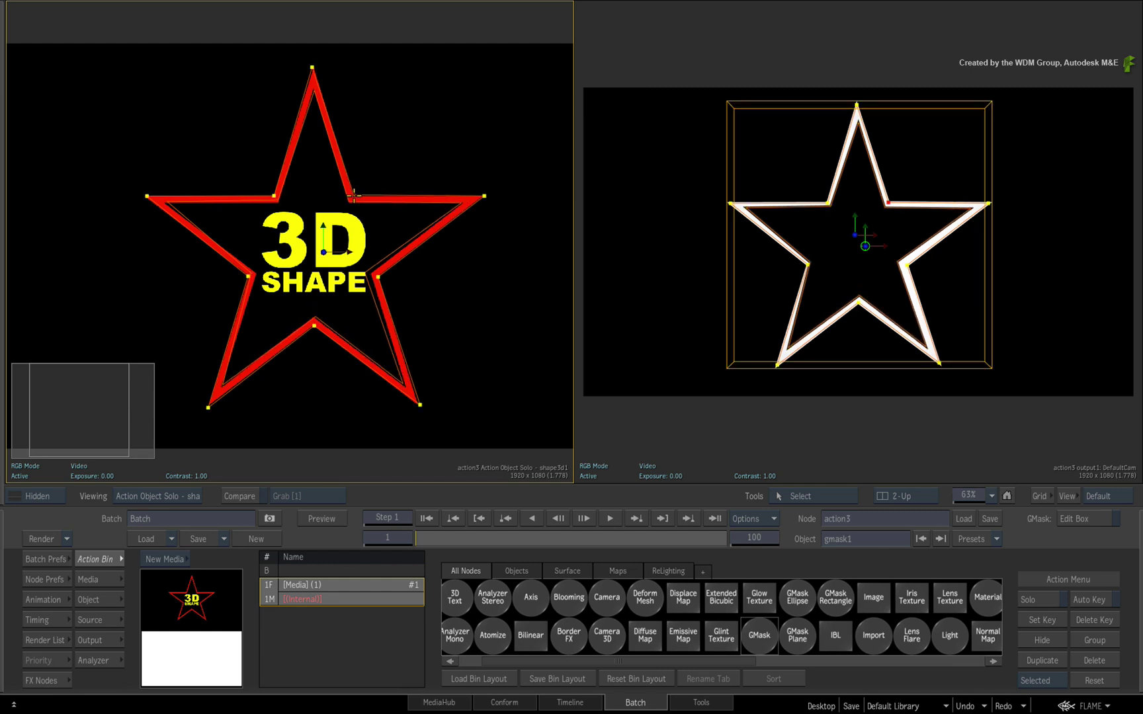
{"action": "left_click", "coordinate": [365, 271]}
{"action": "key", "text": "F4"}
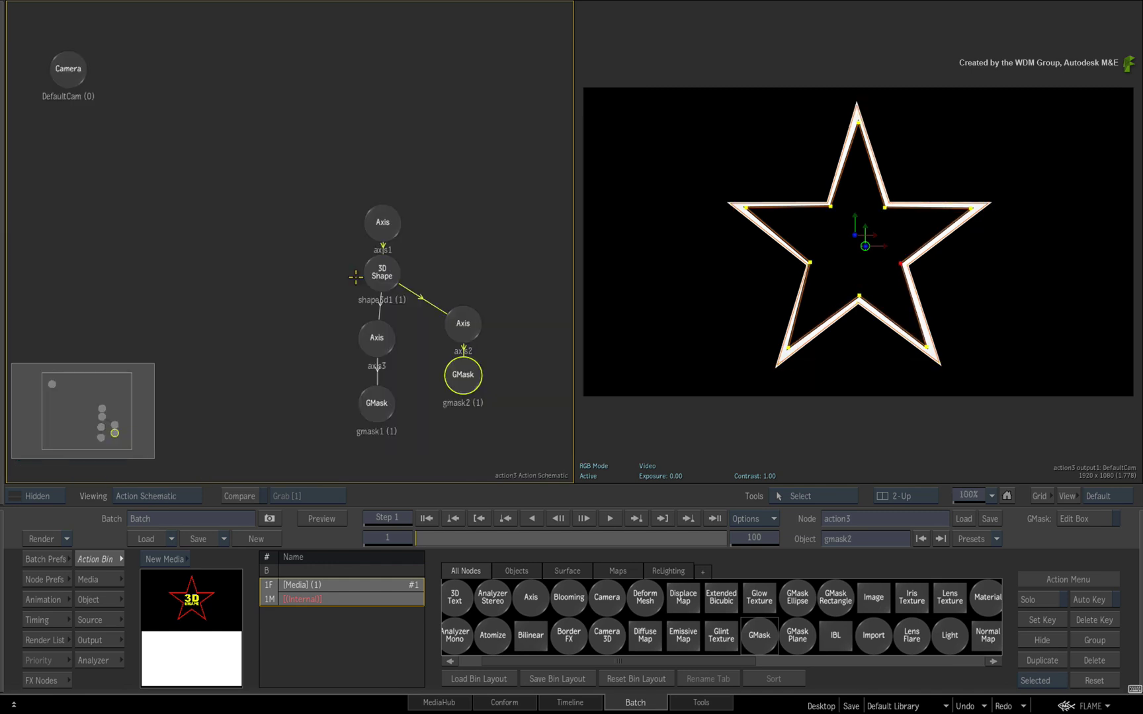
{"action": "left_click", "coordinate": [382, 220]}
{"action": "left_click_drag", "start_coordinate": [198, 619], "coordinate": [235, 564]}
{"action": "left_click", "coordinate": [196, 618], "text": "ctrl"}
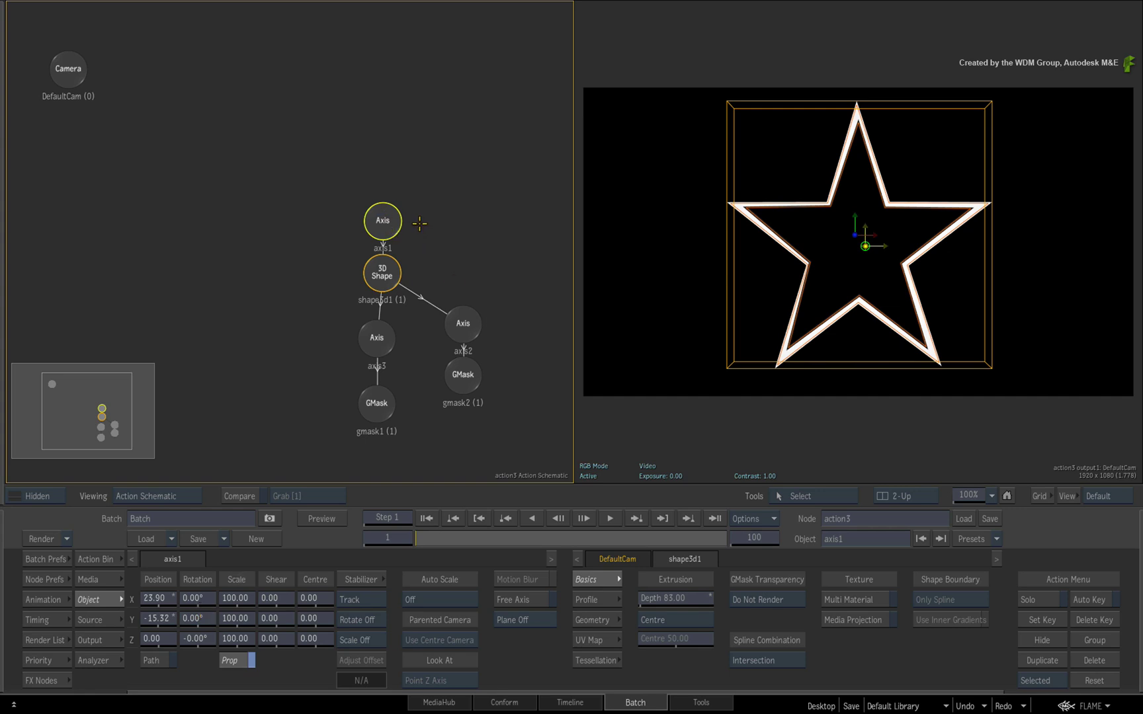
- Move the second mask branch down-left, and shift the 3D Shape and top axis nodes right
{"action": "left_click_drag", "start_coordinate": [453, 320], "coordinate": [420, 338]}
{"action": "left_click", "coordinate": [382, 218]}
{"action": "left_click_drag", "start_coordinate": [383, 271], "coordinate": [405, 272]}
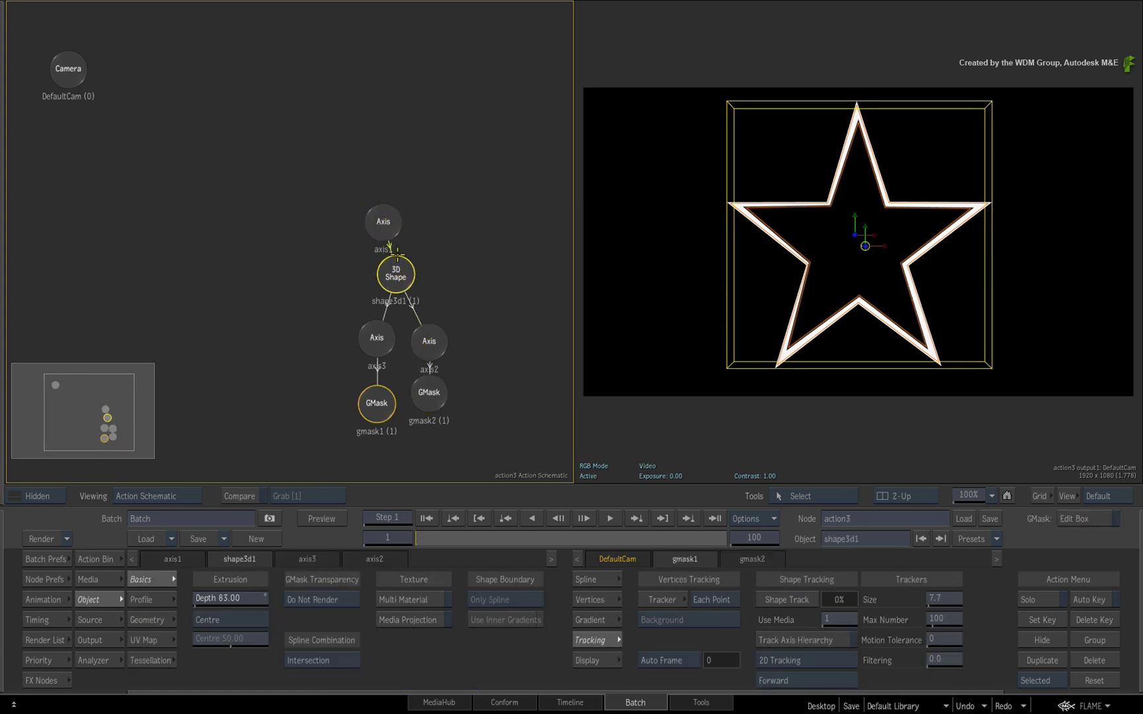
{"action": "left_click_drag", "start_coordinate": [383, 221], "coordinate": [409, 221]}
{"action": "left_click", "coordinate": [405, 272]}
- Move the second mask's bottom inner point, then undo the accidental change
{"action": "left_click", "coordinate": [425, 401]}
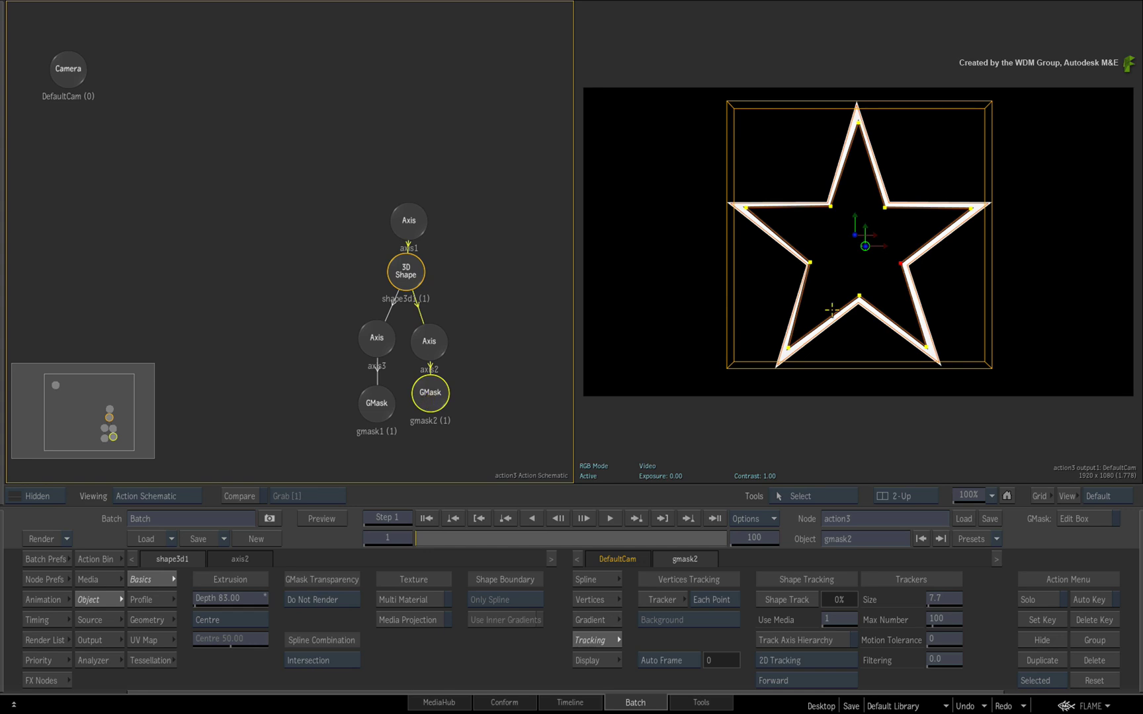
{"action": "left_click_drag", "start_coordinate": [859, 295], "coordinate": [852, 244]}
{"action": "key", "text": "ctrl+z"}
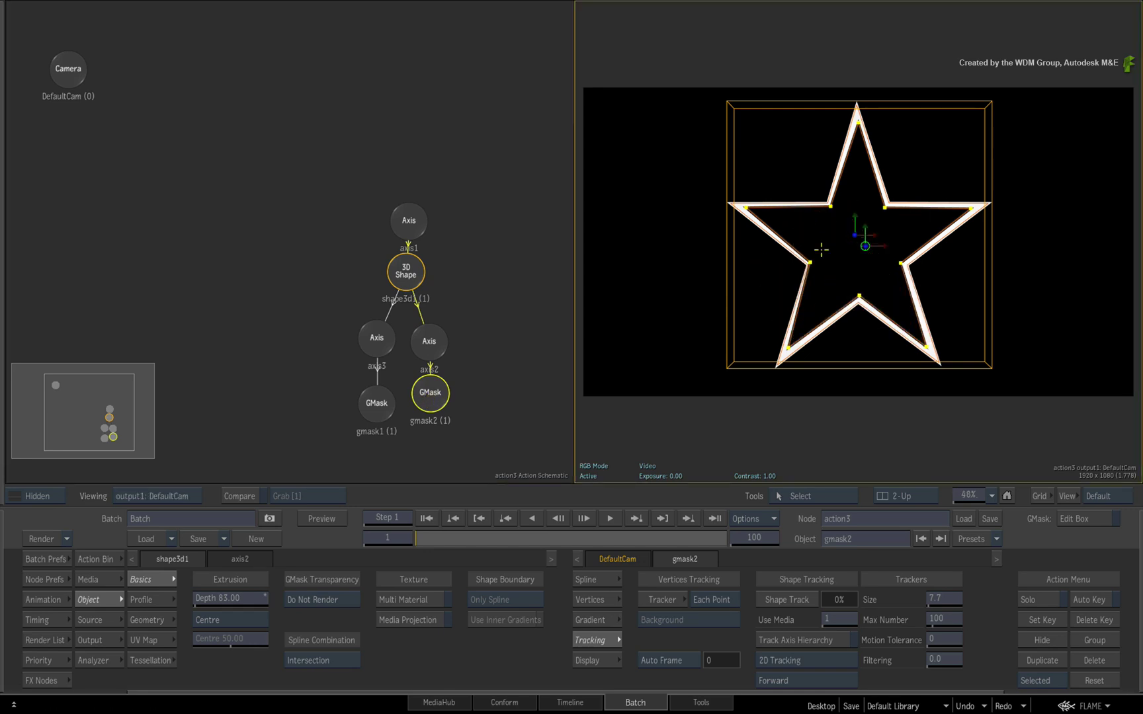
- Rotate the star to check its extruded depth, pull an inner point left, then reset the view front-on
{"action": "left_click", "coordinate": [409, 221]}
{"action": "left_click_drag", "start_coordinate": [192, 617], "coordinate": [254, 615]}
{"action": "left_click", "coordinate": [431, 395]}
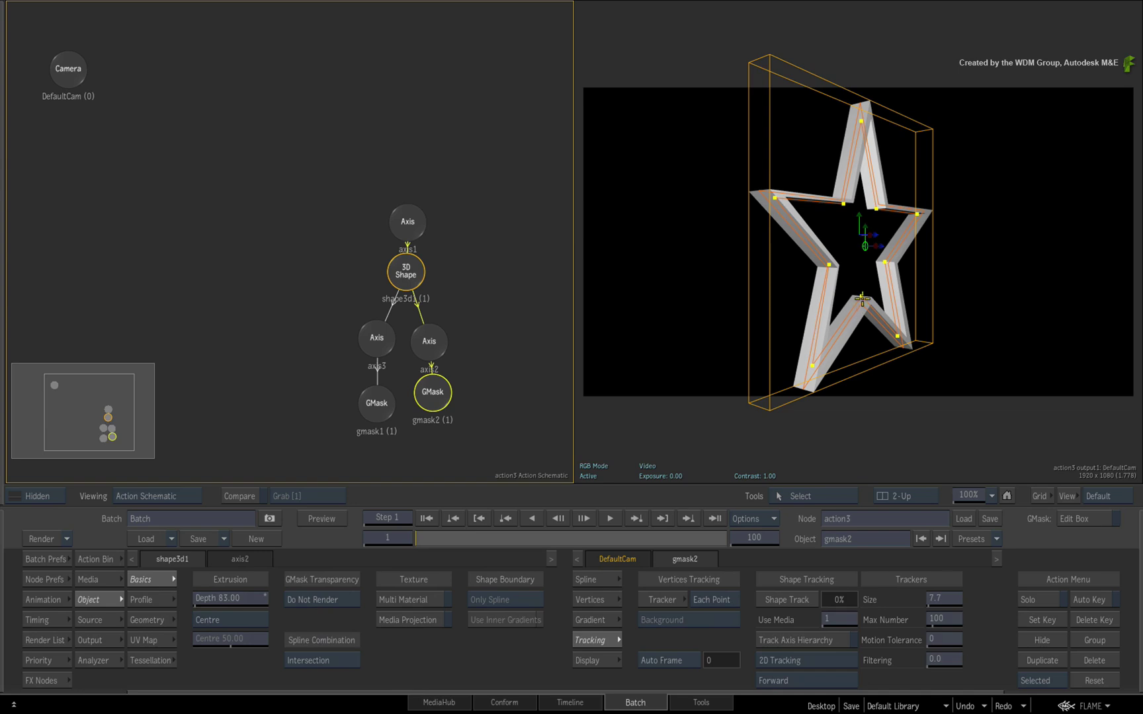
{"action": "left_click_drag", "start_coordinate": [841, 290], "coordinate": [631, 305]}
{"action": "left_click", "coordinate": [409, 222]}
{"action": "key", "text": "Home"}
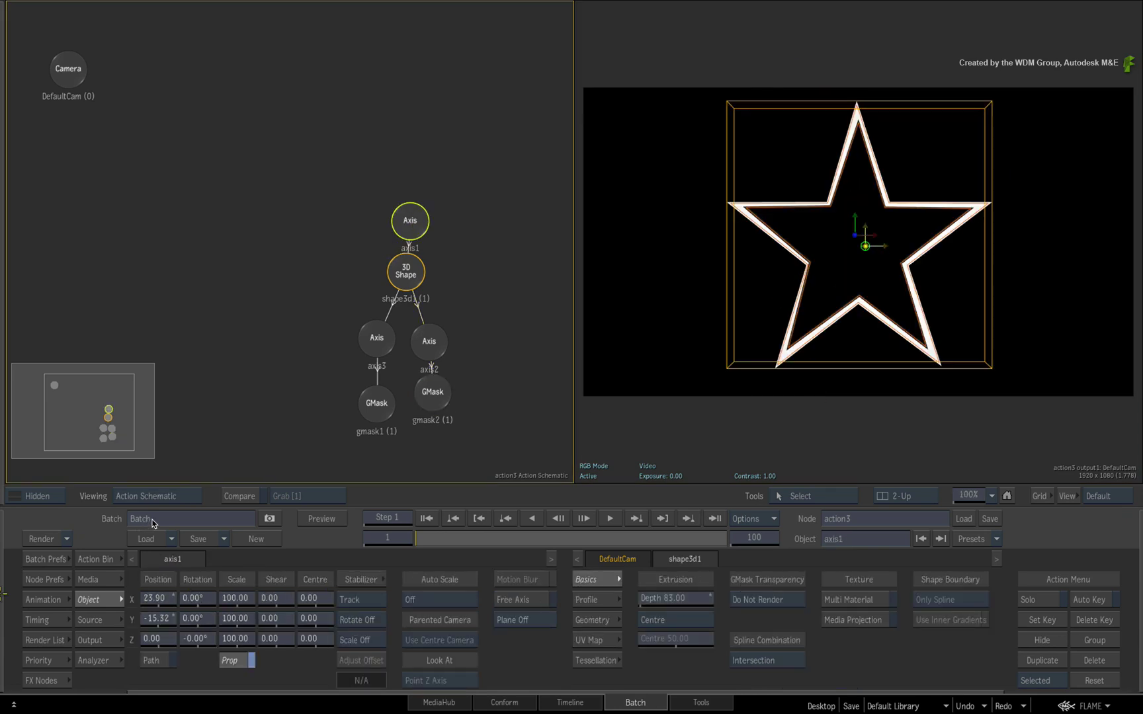
{"action": "left_click", "coordinate": [104, 561]}
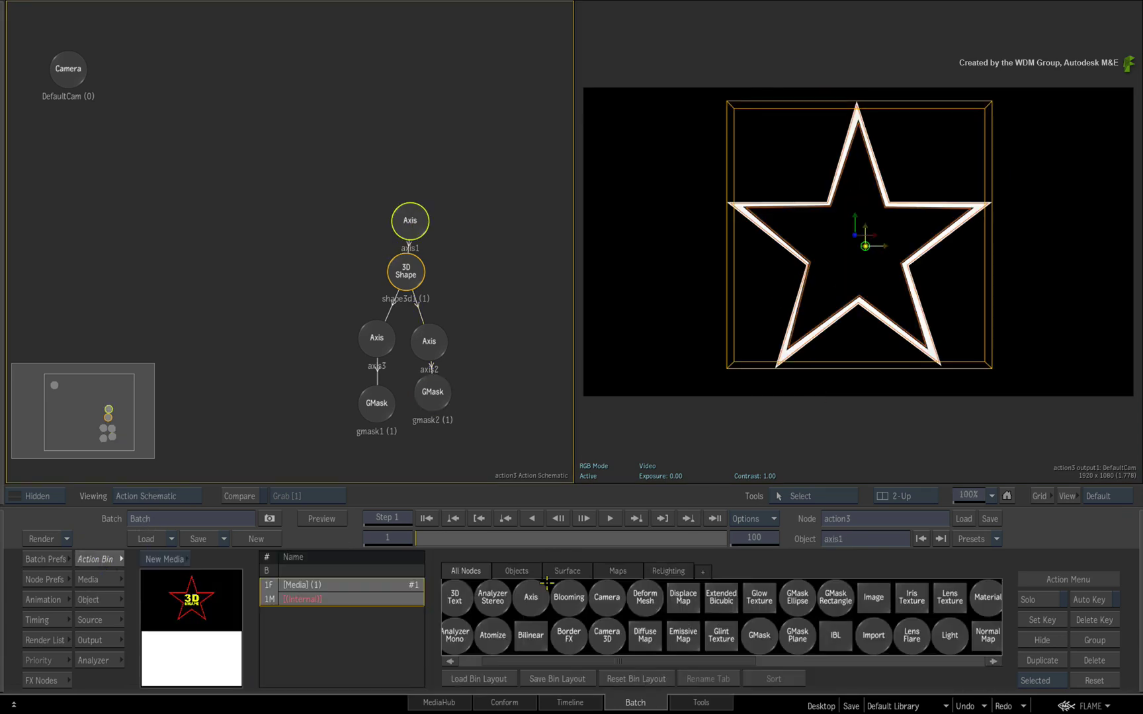
{"action": "left_click", "coordinate": [645, 598]}
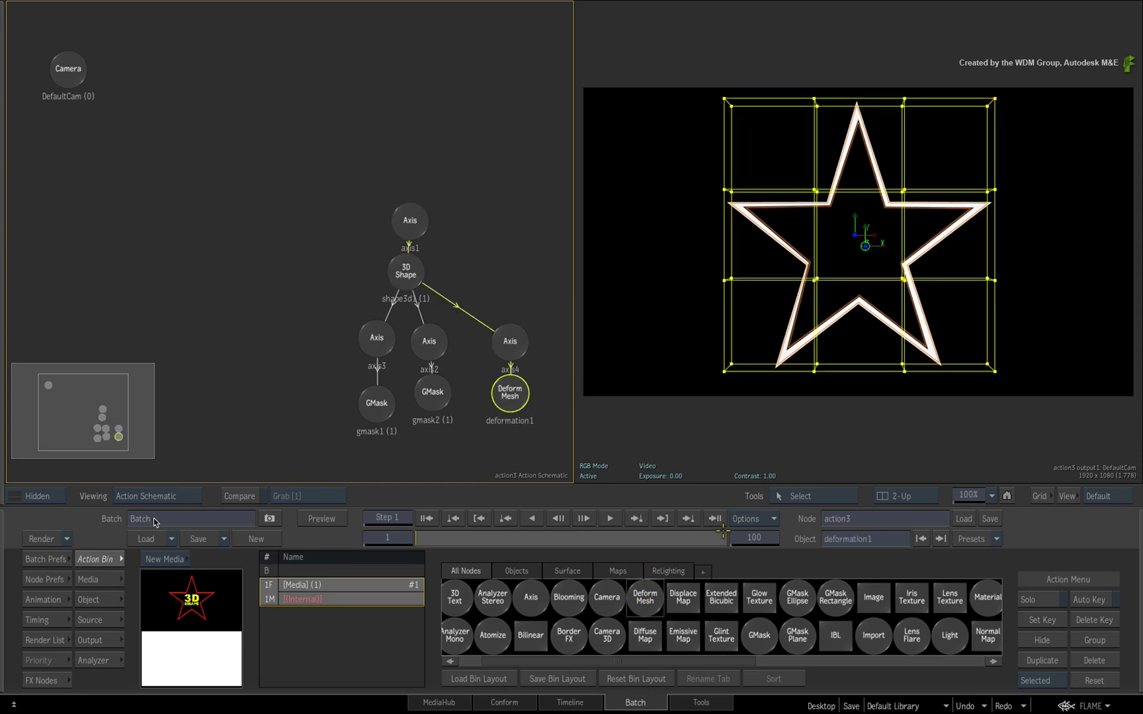
{"action": "left_click", "coordinate": [1041, 178]}
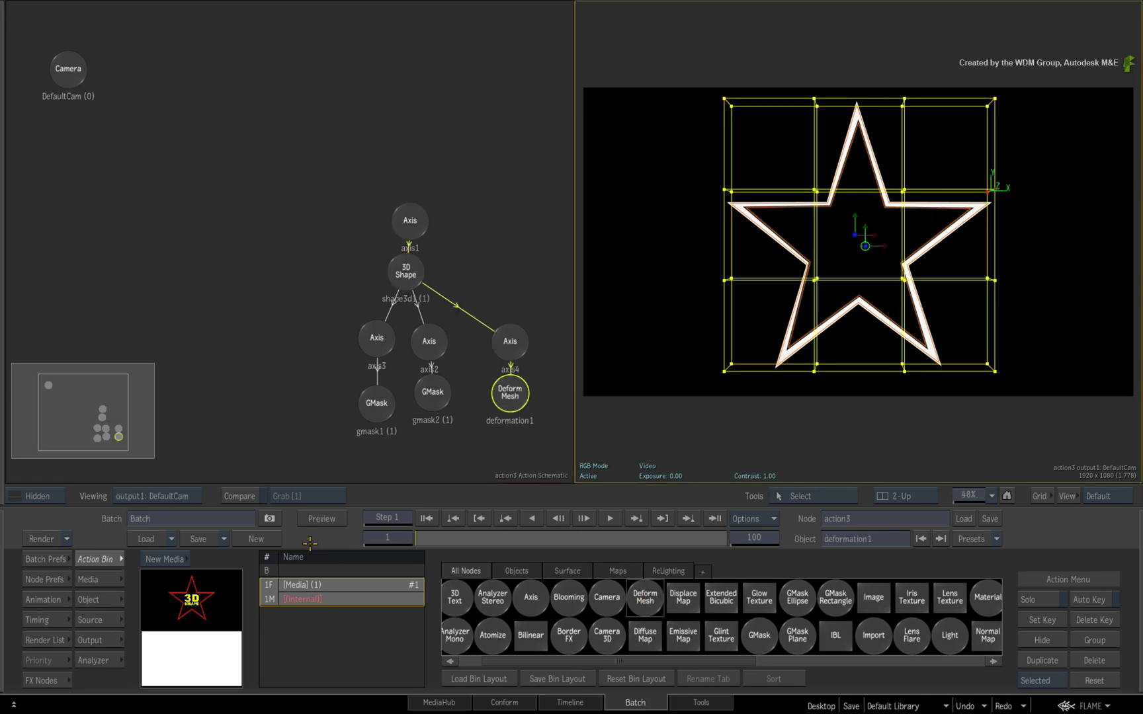
{"action": "left_click", "coordinate": [89, 600]}
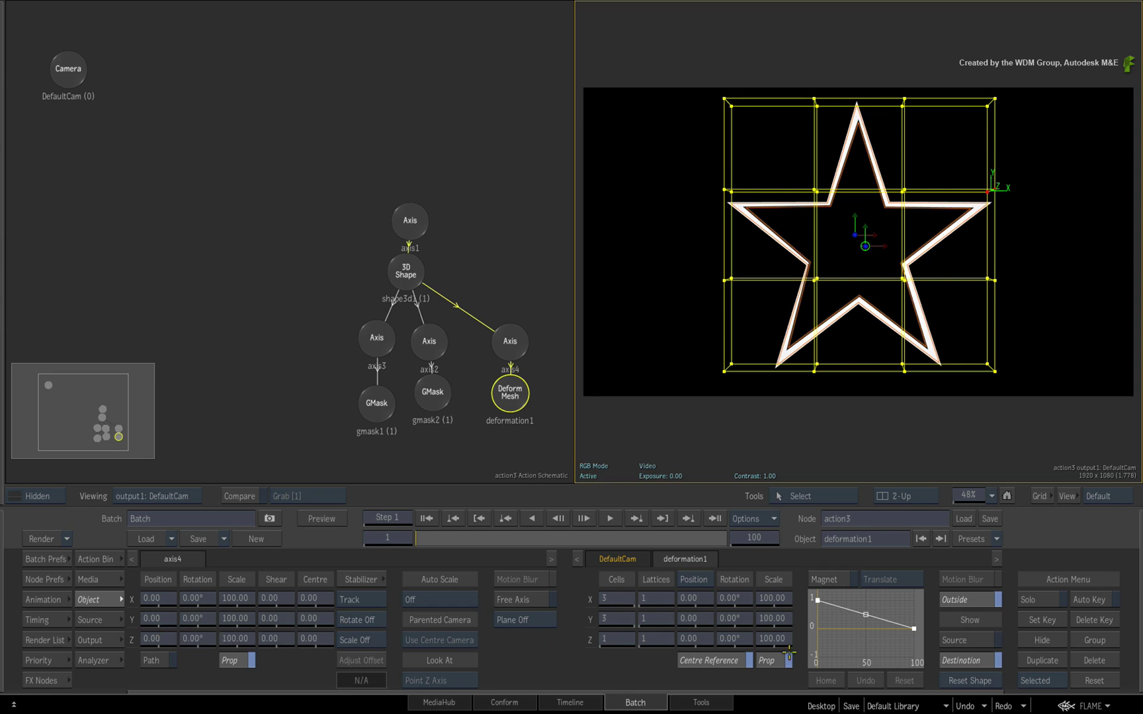
{"action": "left_click_drag", "start_coordinate": [690, 641], "coordinate": [890, 602]}
{"action": "left_click", "coordinate": [412, 222]}
{"action": "key", "text": "grave"}
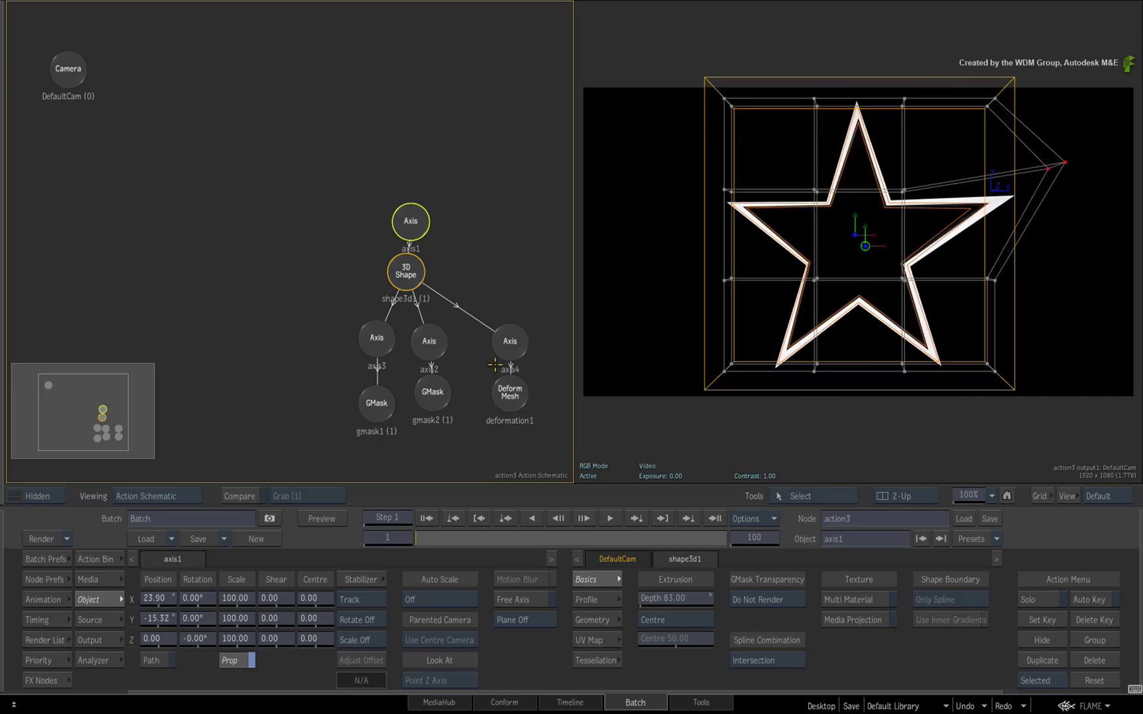
{"action": "left_click", "coordinate": [525, 367]}
- Delete the deform mesh branch and reselect the 3D Shape with the camera output view active
{"action": "key", "text": "Delete"}
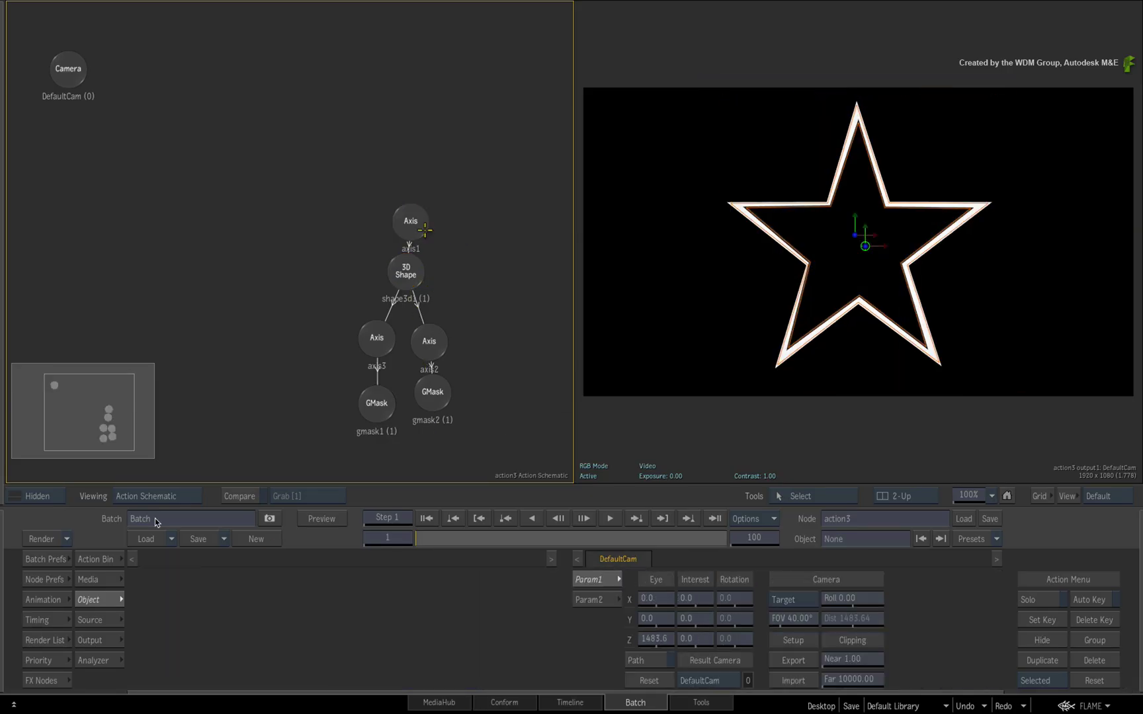
{"action": "left_click", "coordinate": [405, 266]}
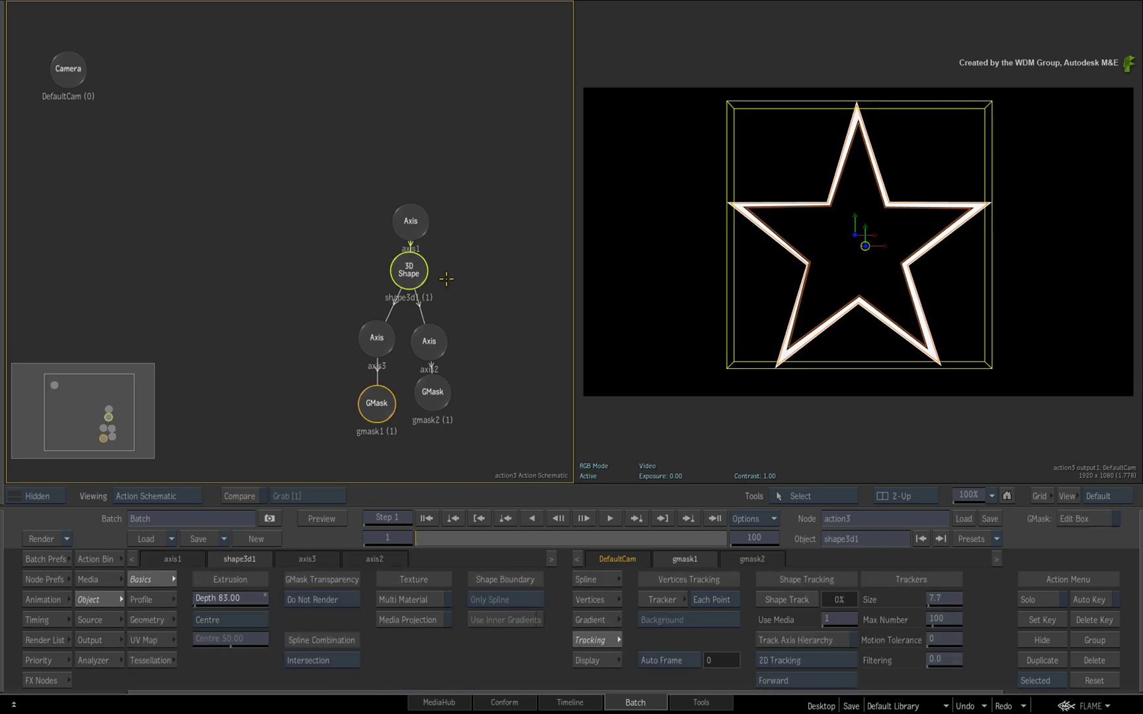
{"action": "left_click", "coordinate": [784, 360]}
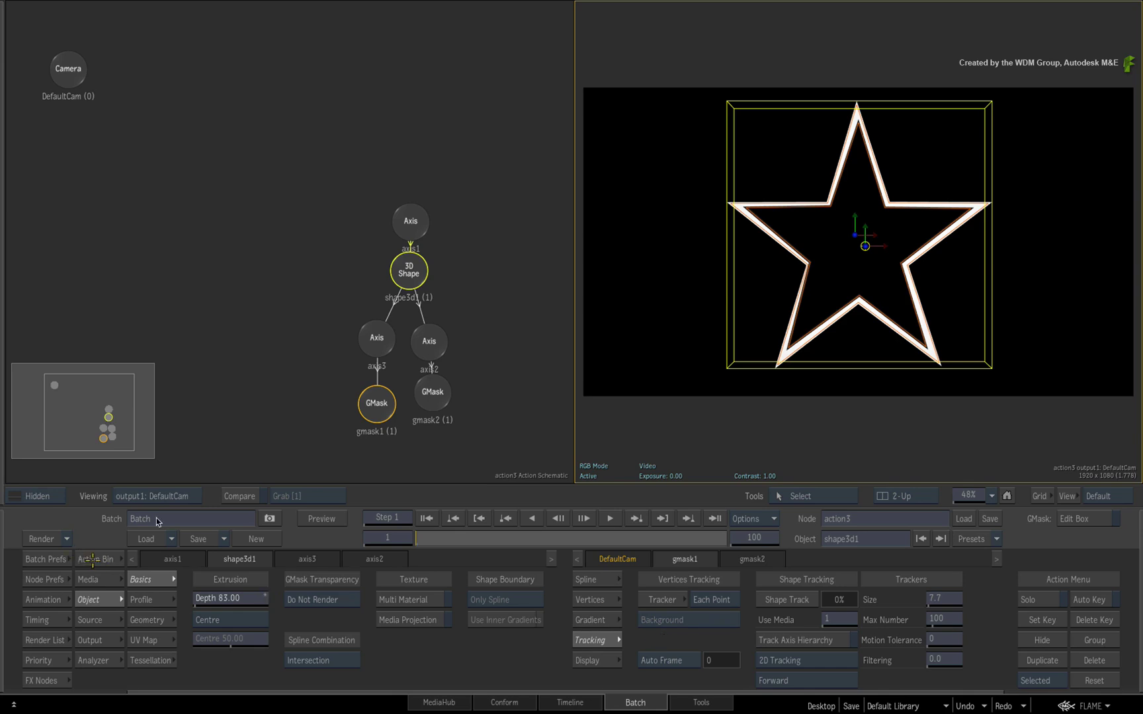
- Show the Action node bin filtered to I nodes like Image, IBL and Import
{"action": "left_click", "coordinate": [94, 559]}
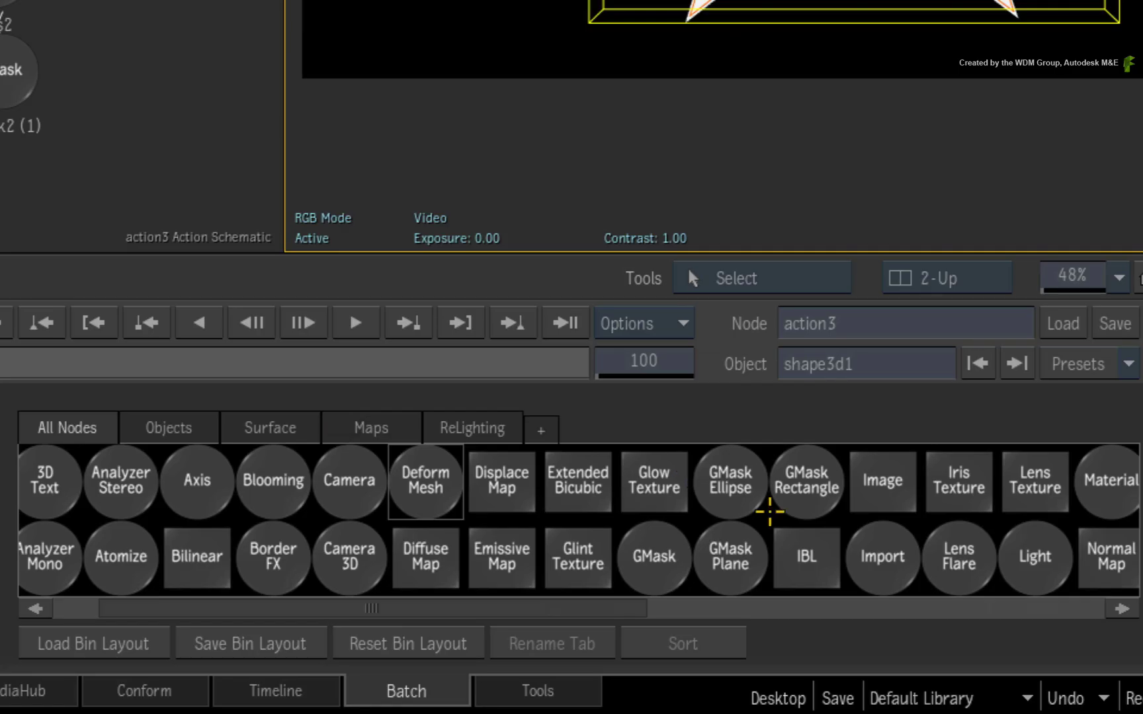
{"action": "key", "text": "i"}
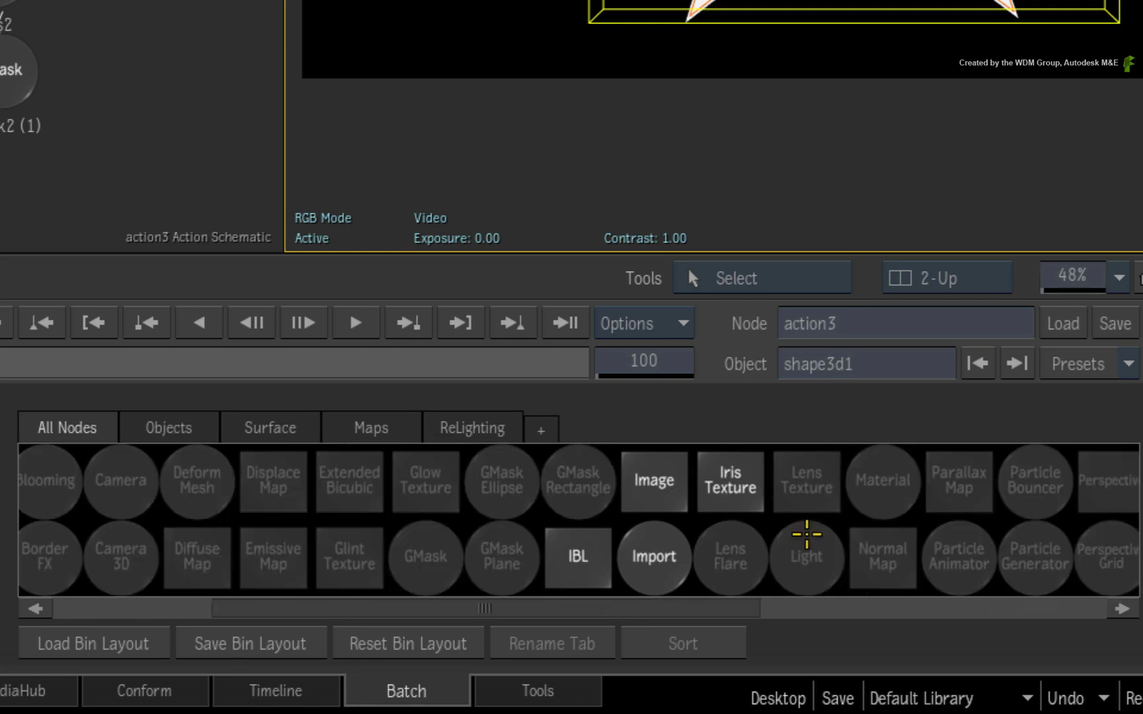